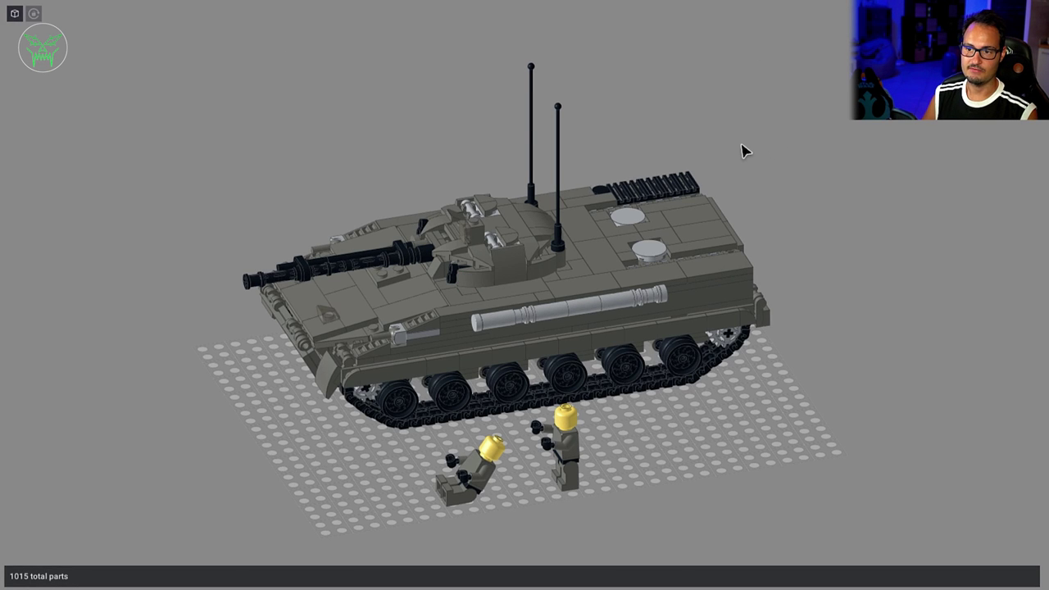
# Examine the armored vehicle model and its two minifigures from several sides
pyautogui.scroll(1, 744, 144)
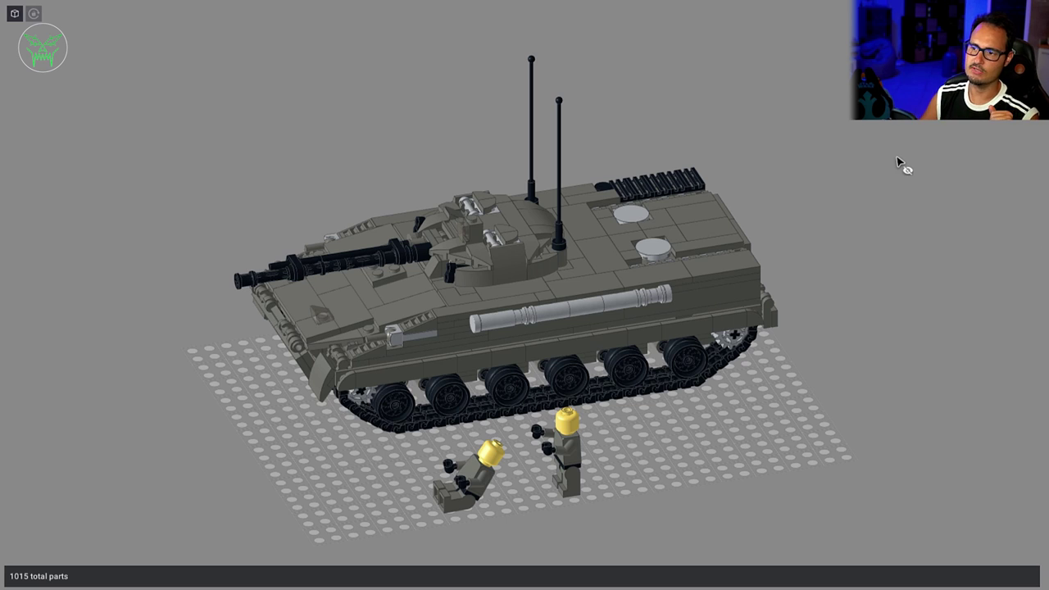
pyautogui.moveTo(884, 123); pyautogui.dragTo(828, 128)
pyautogui.moveTo(957, 75); pyautogui.dragTo(783, 420)
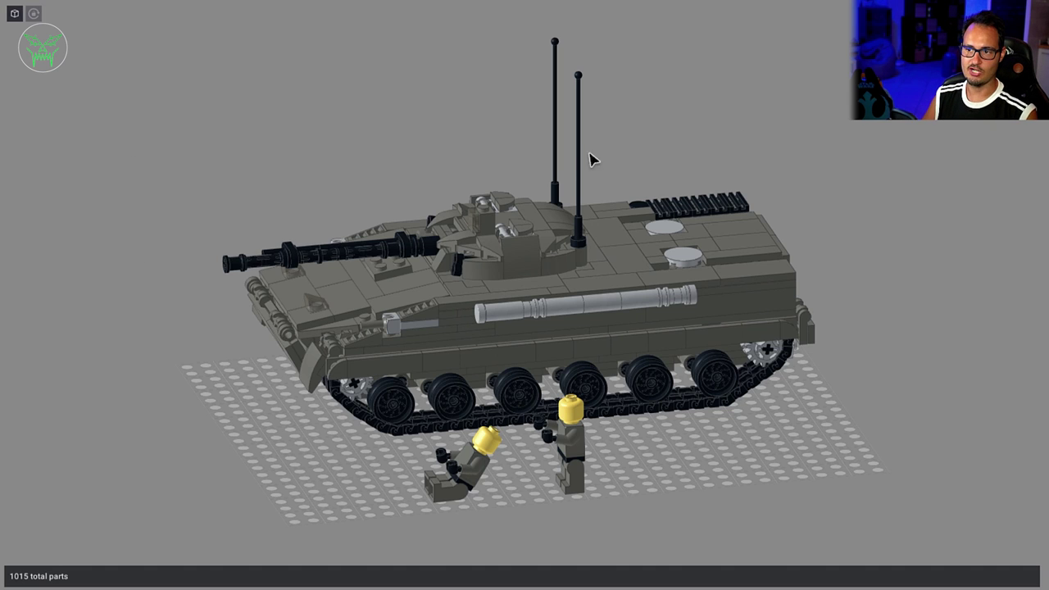
pyautogui.moveTo(736, 112); pyautogui.dragTo(675, 122)
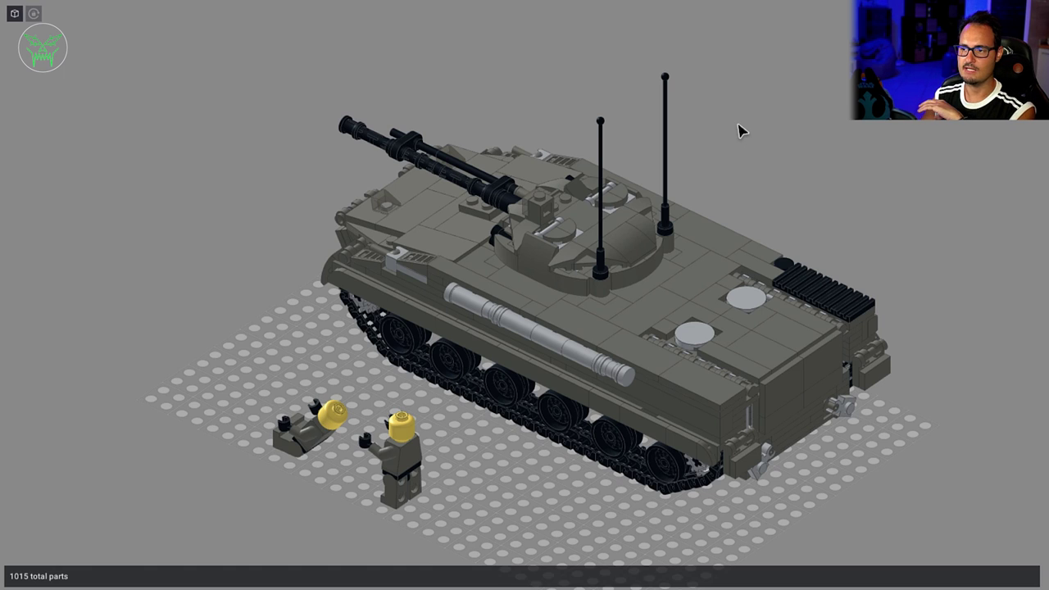
pyautogui.moveTo(741, 131); pyautogui.dragTo(700, 75)
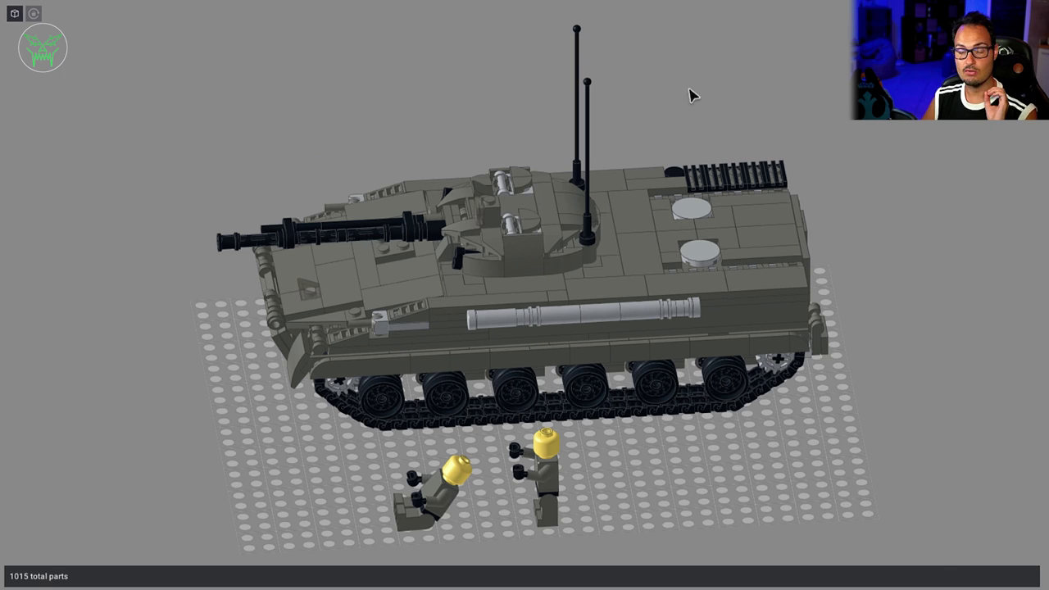
pyautogui.scroll(2, 667, 104)
pyautogui.moveTo(604, 335); pyautogui.dragTo(665, 216)
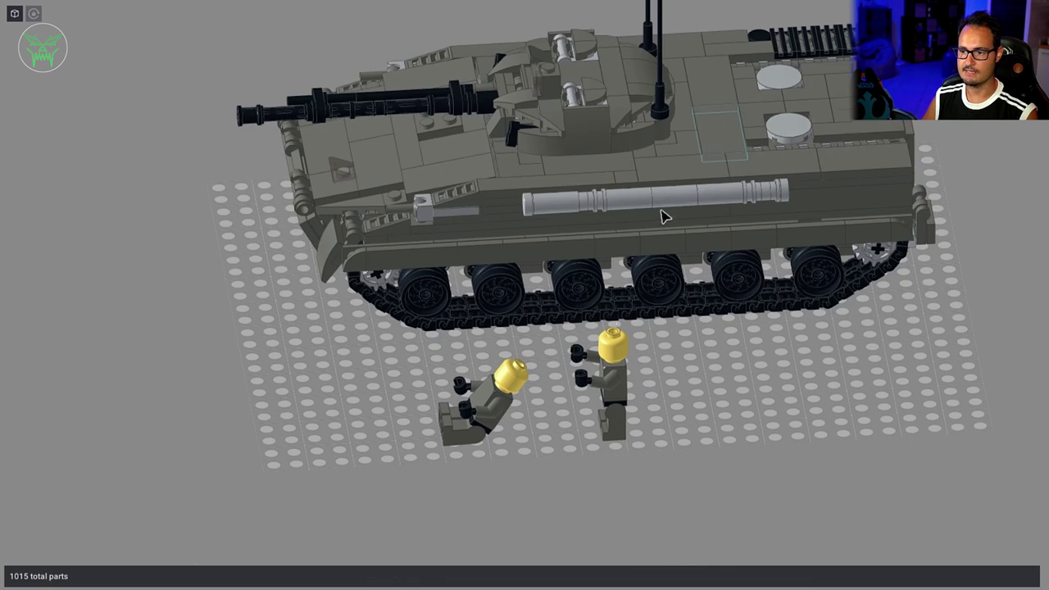
pyautogui.moveTo(553, 395); pyautogui.dragTo(571, 391)
pyautogui.click(571, 391)
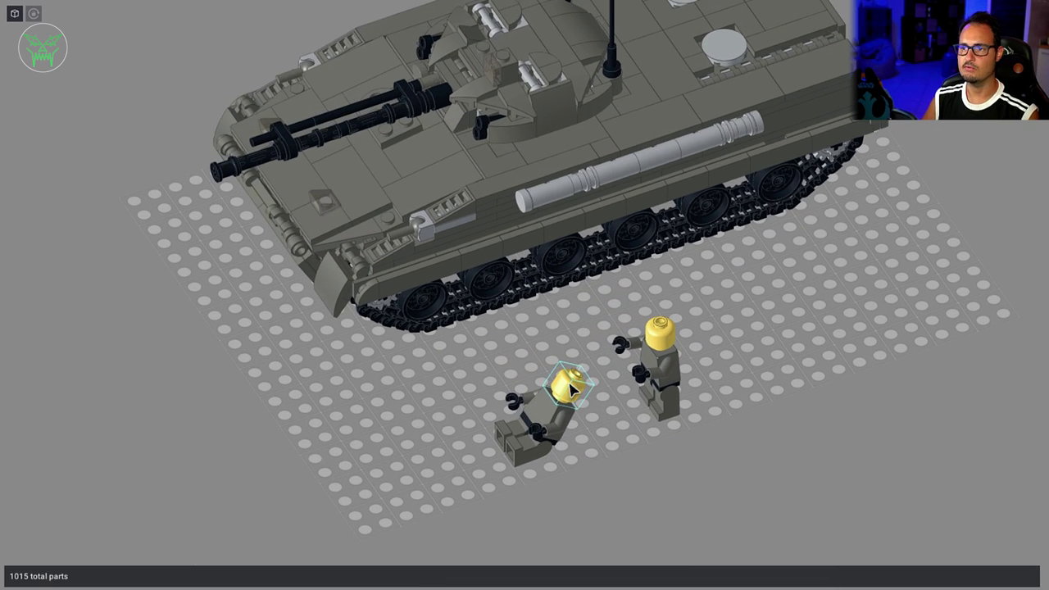
# Swivel the Bar 1L with Tow Ball on the hull's front corner around its ball joint
pyautogui.scroll(3, 556, 308)
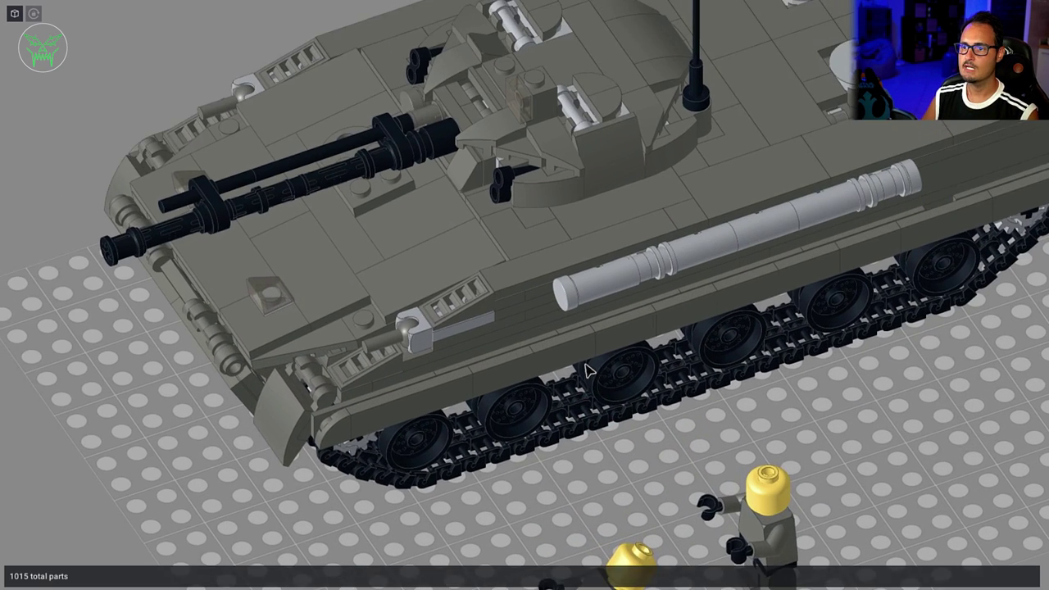
pyautogui.scroll(-2, 587, 370)
pyautogui.click(494, 293)
pyautogui.moveTo(502, 290)
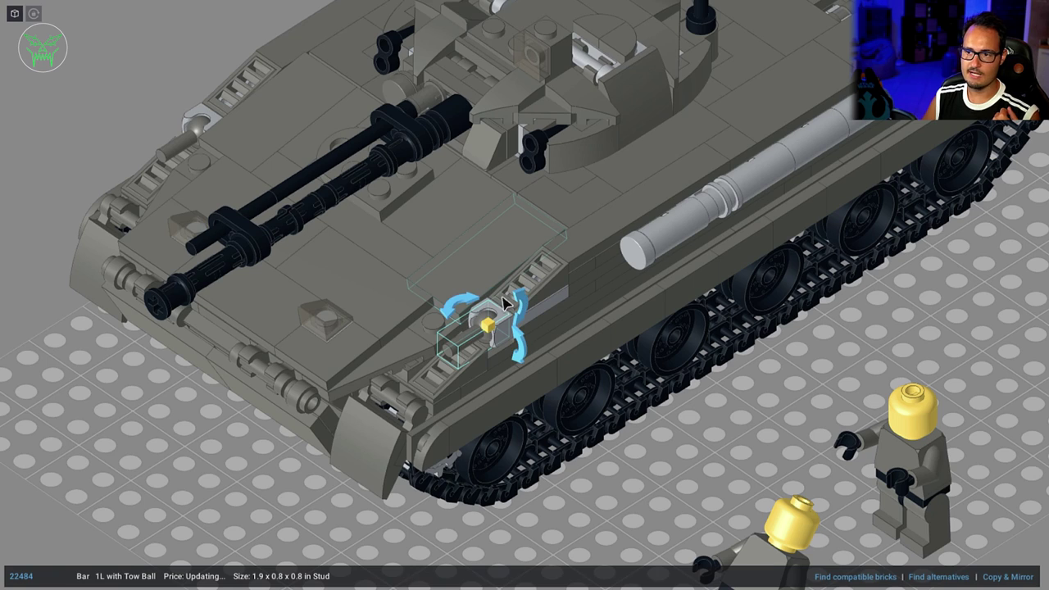
pyautogui.moveTo(459, 305); pyautogui.dragTo(459, 310)
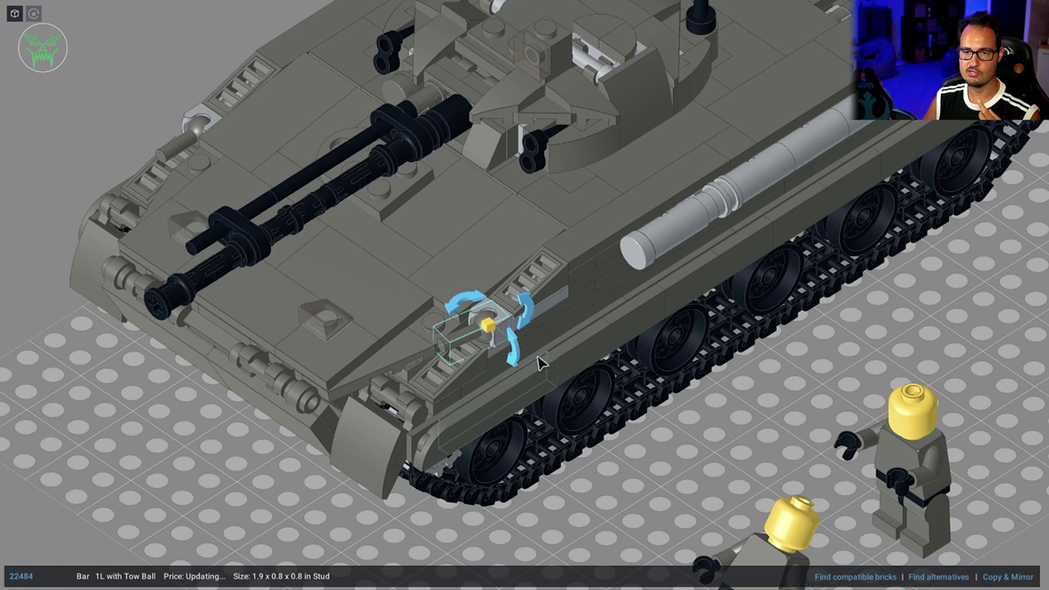
pyautogui.click(650, 485)
# Rotate the whole turret, with its gun and antennas, about a quarter turn toward the hull's right side
pyautogui.scroll(2, 424, 319)
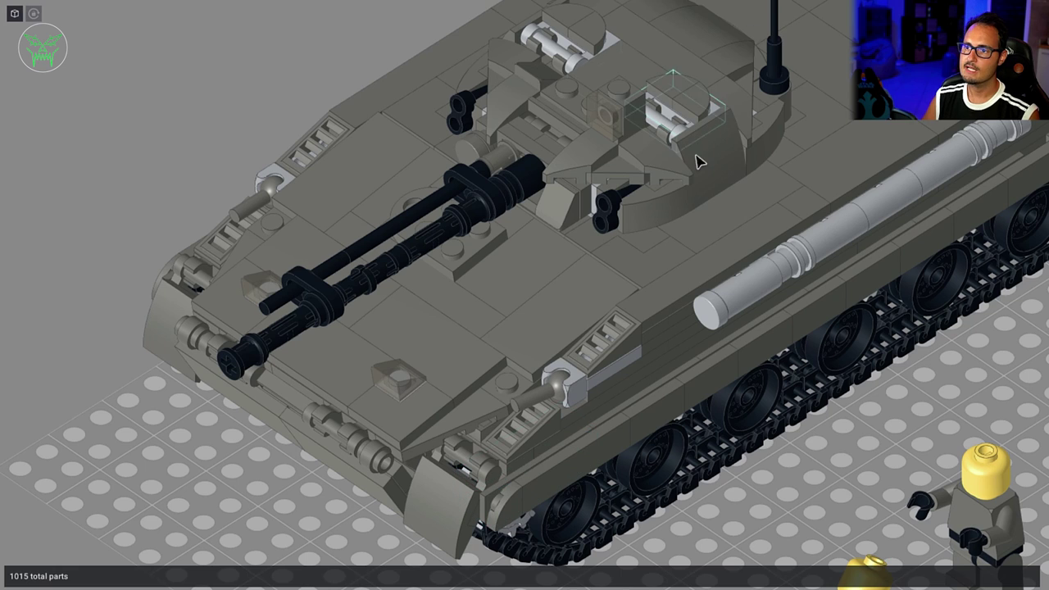
pyautogui.moveTo(623, 200); pyautogui.dragTo(885, 408)
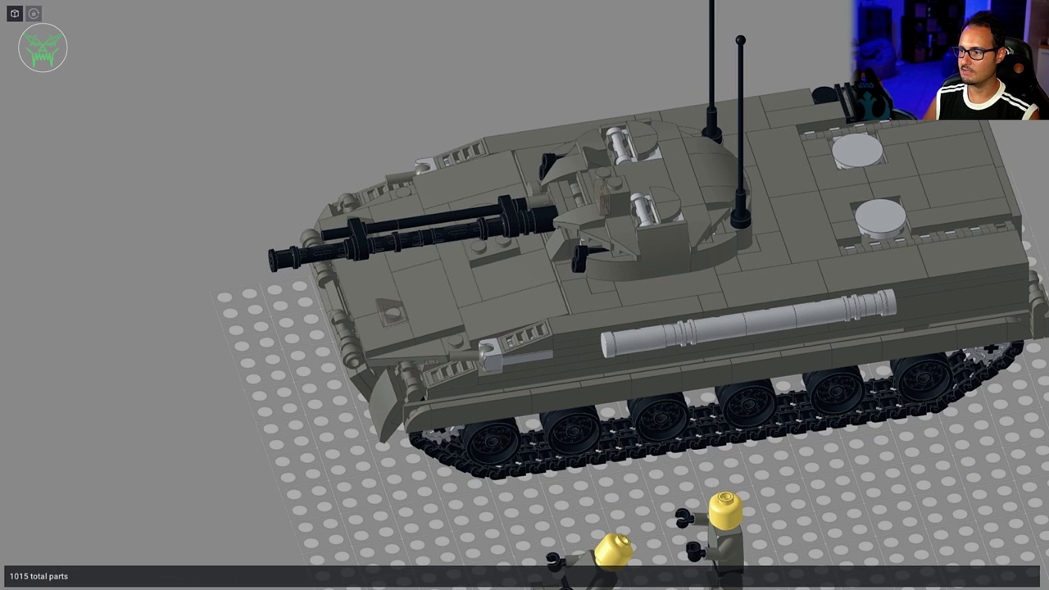
pyautogui.click(639, 209)
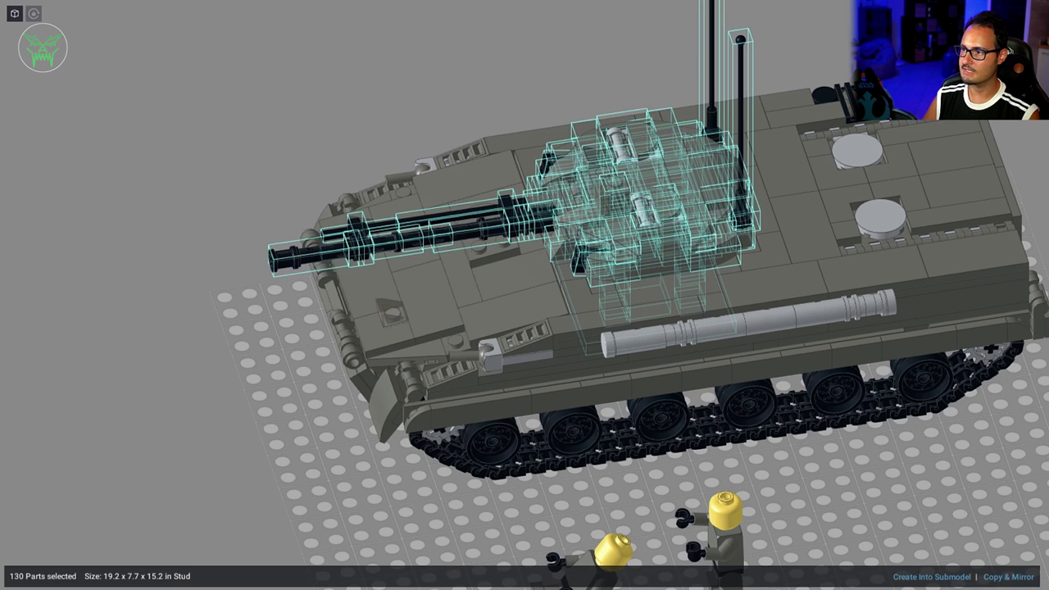
pyautogui.moveTo(673, 300)
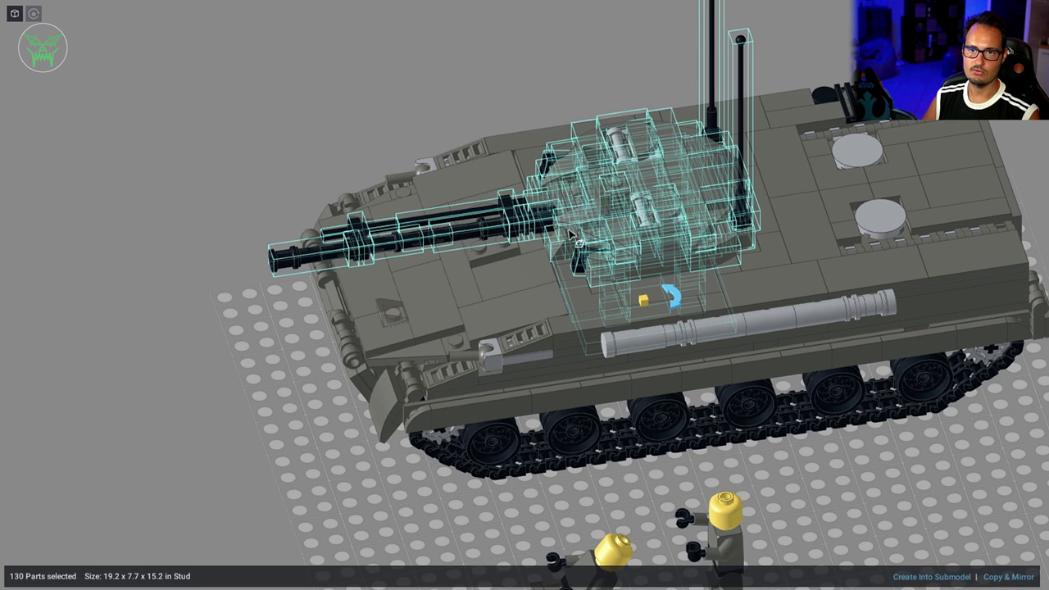
pyautogui.moveTo(672, 300); pyautogui.dragTo(686, 468)
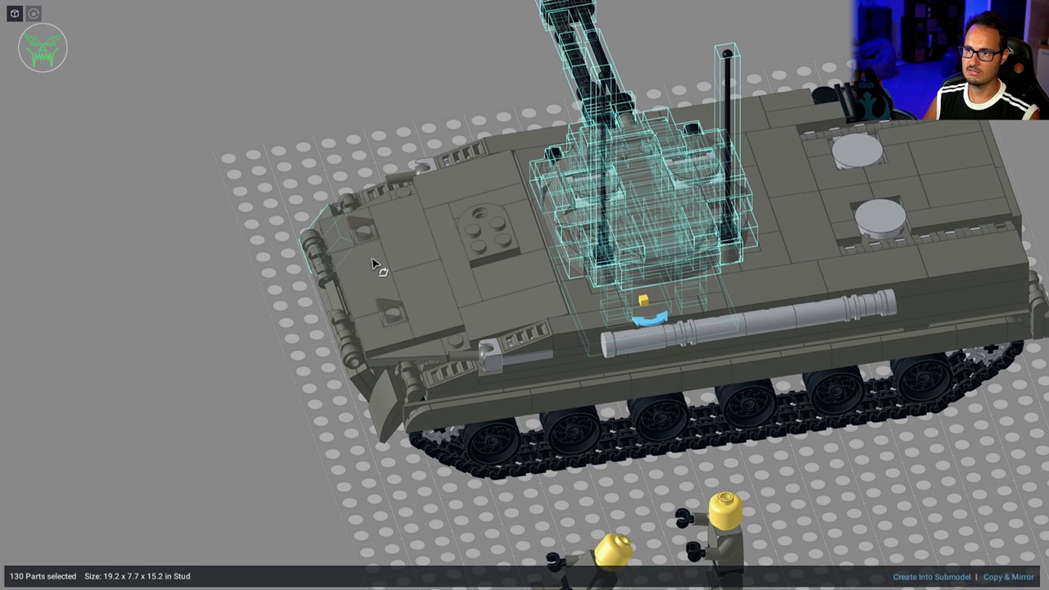
pyautogui.click(298, 148)
# Tilt the turret's twin gun barrels upward on their hinge
pyautogui.scroll(3, 307, 279)
pyautogui.press('Home')
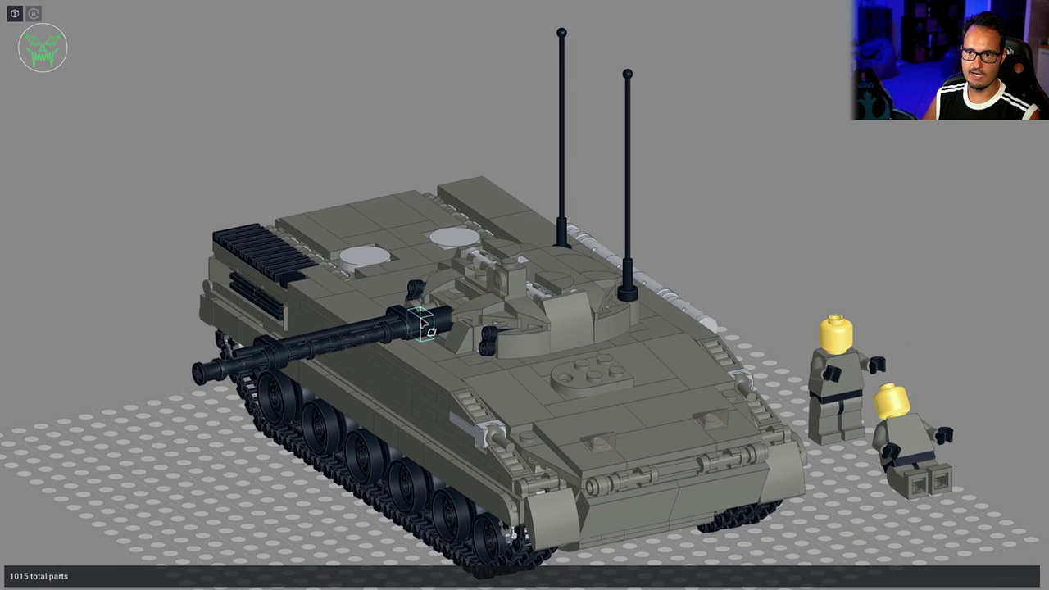
pyautogui.scroll(1, 426, 328)
pyautogui.scroll(5, 440, 344)
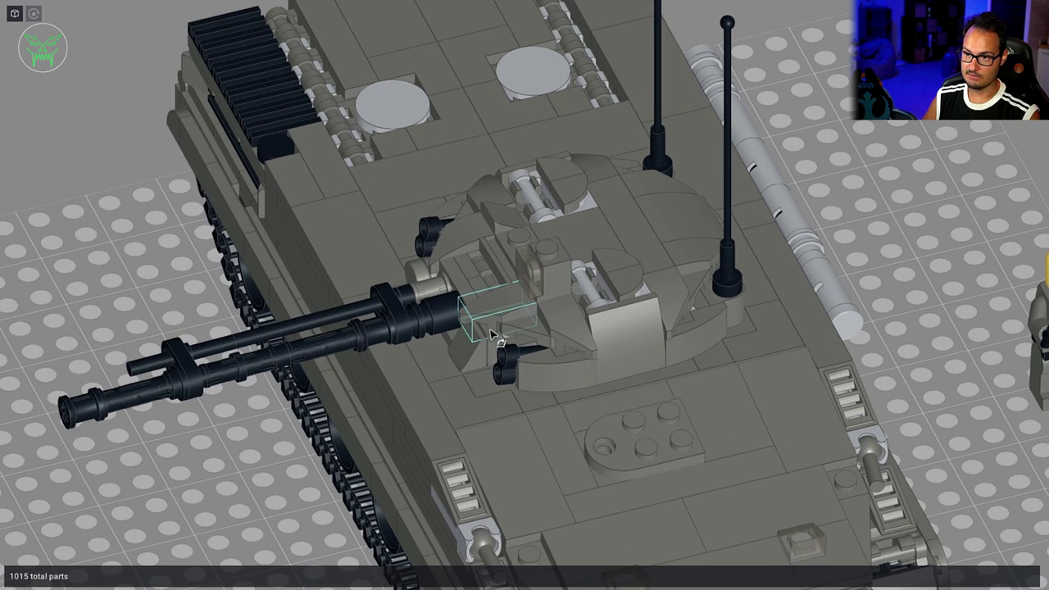
pyautogui.click(489, 279)
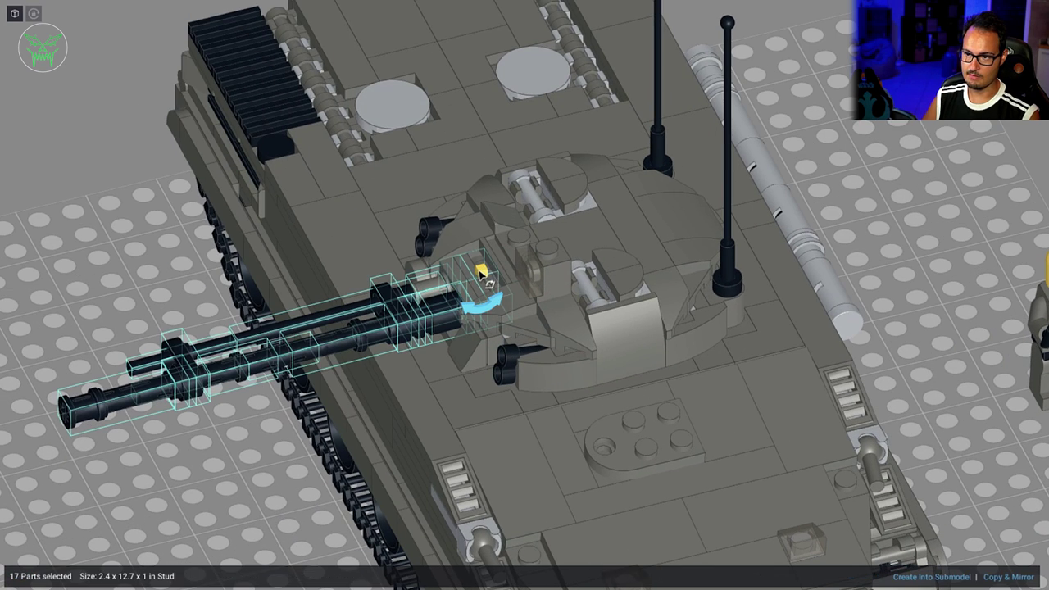
pyautogui.moveTo(497, 302); pyautogui.dragTo(476, 275)
pyautogui.click(129, 190)
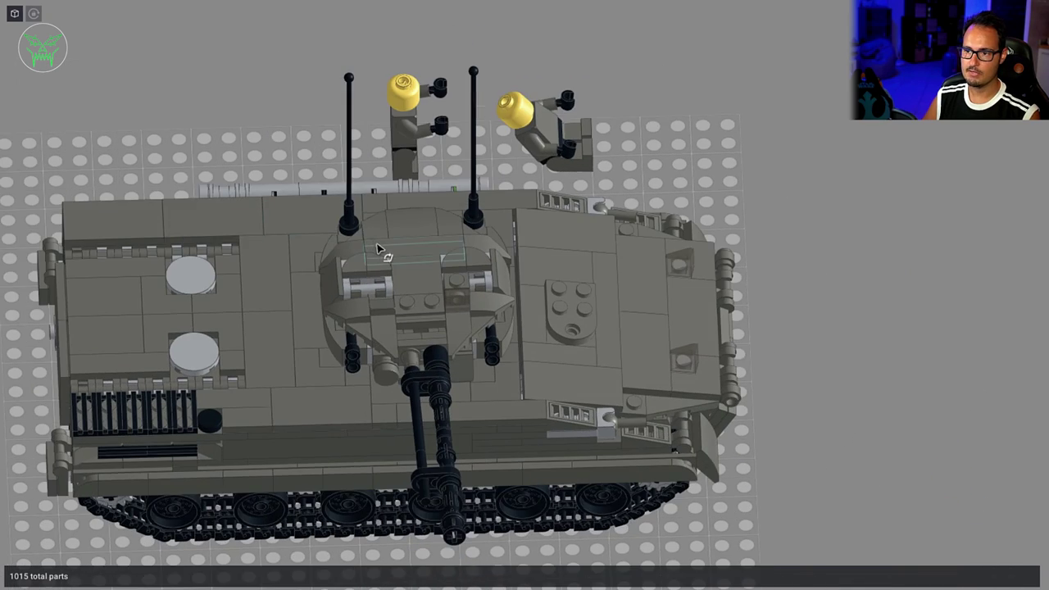
# Swivel the headlight-brick sight on the turret roof and turn it back in line with the gun
pyautogui.scroll(3, 378, 250)
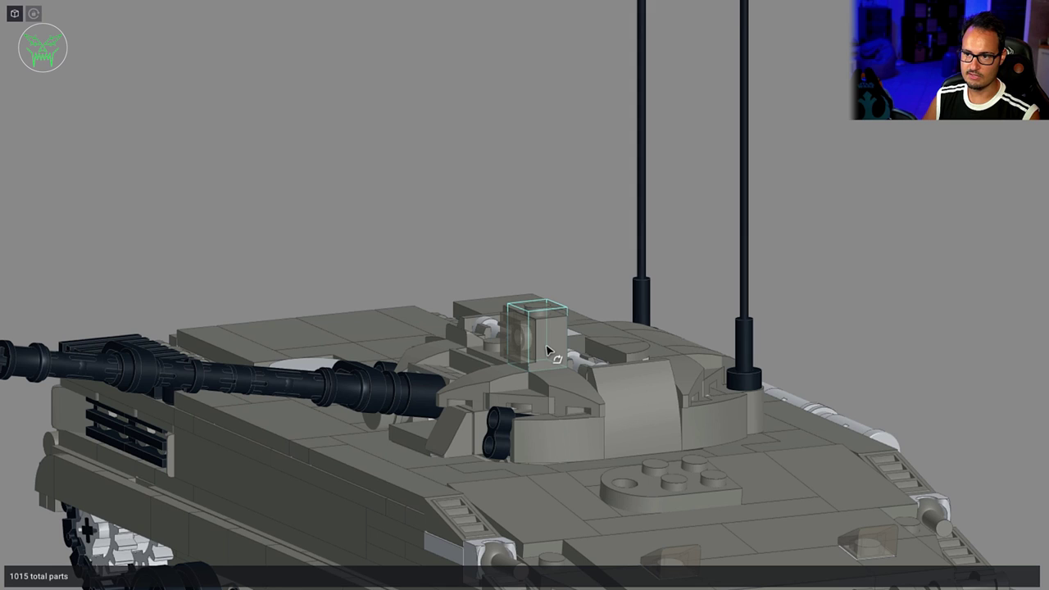
pyautogui.click(548, 350)
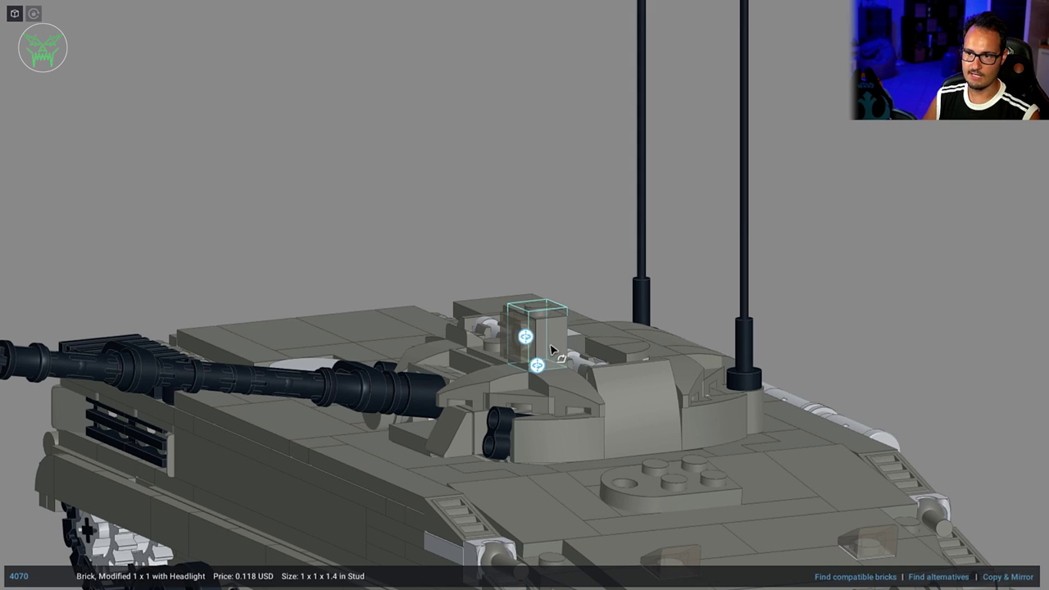
pyautogui.keyDown('shift'); pyautogui.click(538, 369); pyautogui.keyUp('shift')
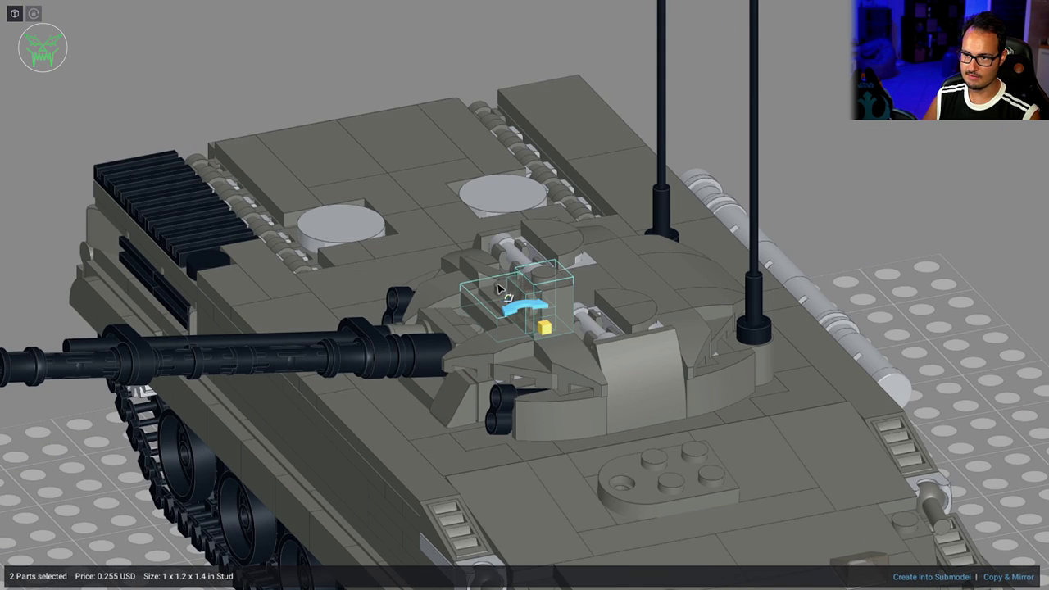
pyautogui.moveTo(518, 305); pyautogui.dragTo(492, 336)
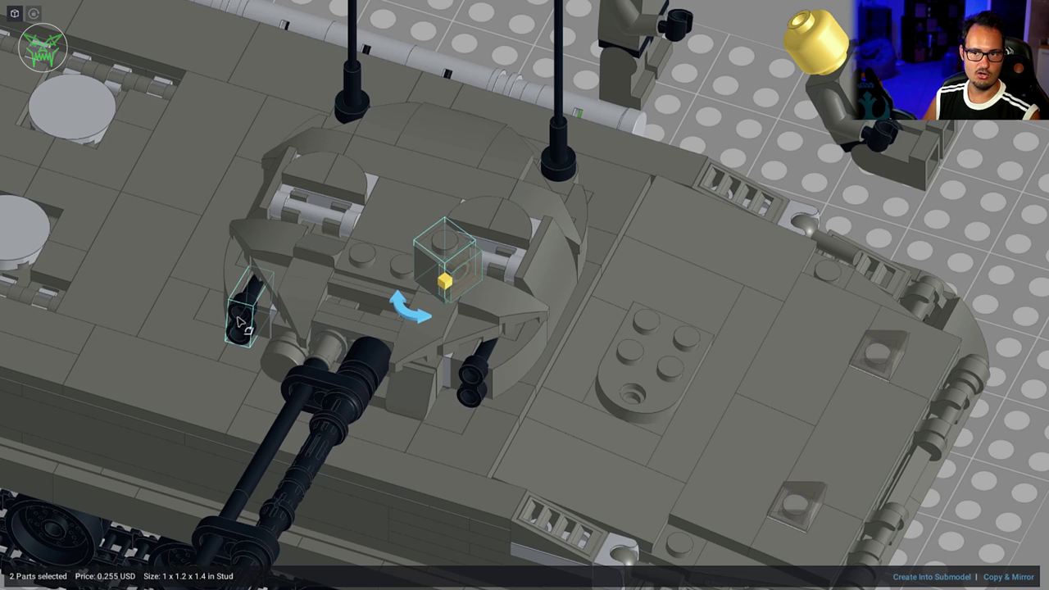
pyautogui.moveTo(574, 278); pyautogui.dragTo(541, 274)
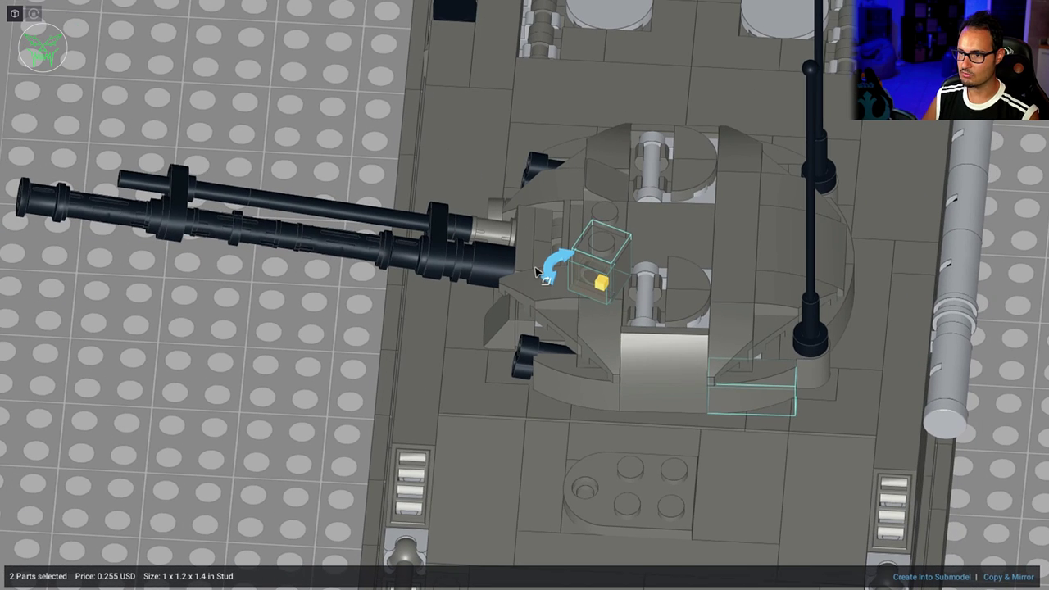
# Swing open both bar-hinged hatches on the turret roof until they stand upright
pyautogui.click(652, 326)
pyautogui.click(648, 283)
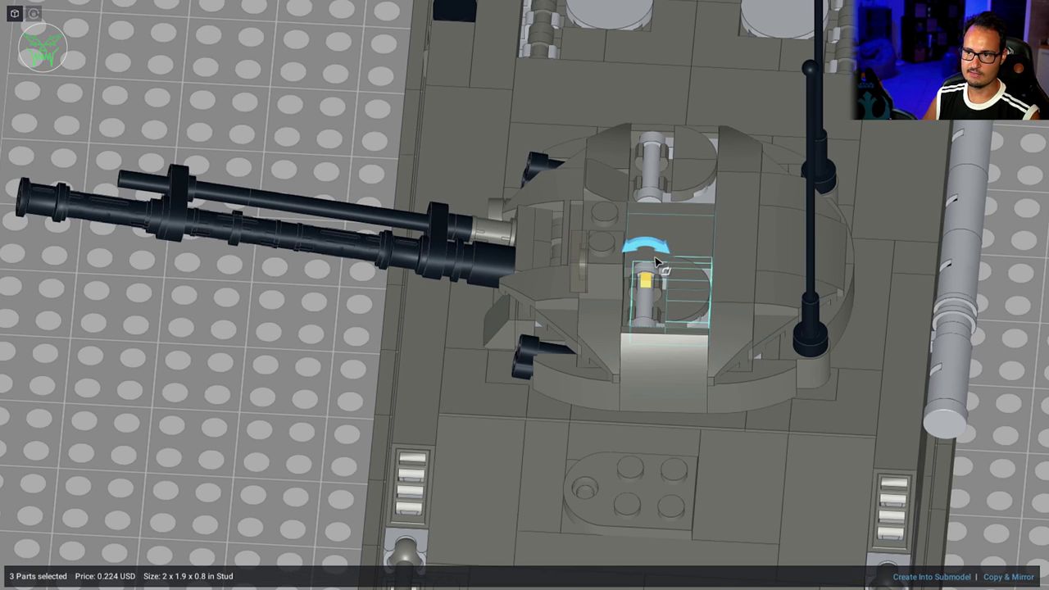
pyautogui.moveTo(662, 248); pyautogui.dragTo(648, 277)
pyautogui.click(655, 161)
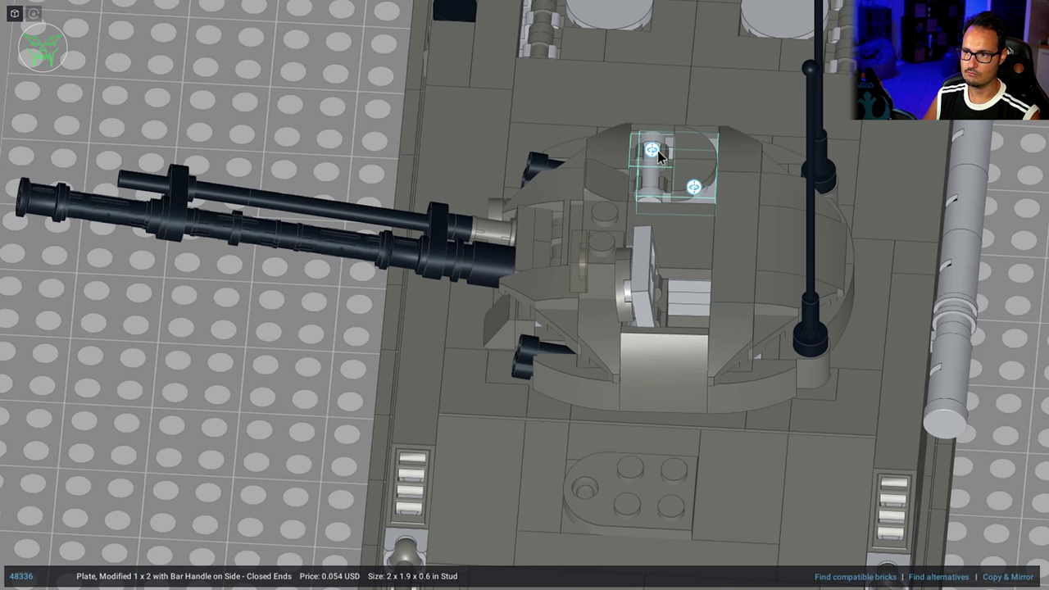
pyautogui.click(658, 155)
pyautogui.moveTo(669, 120); pyautogui.dragTo(533, 139)
# Swing the 2 x 3 plate with hole on the front deck around its hole to open the hatch
pyautogui.moveTo(721, 274); pyautogui.dragTo(683, 87)
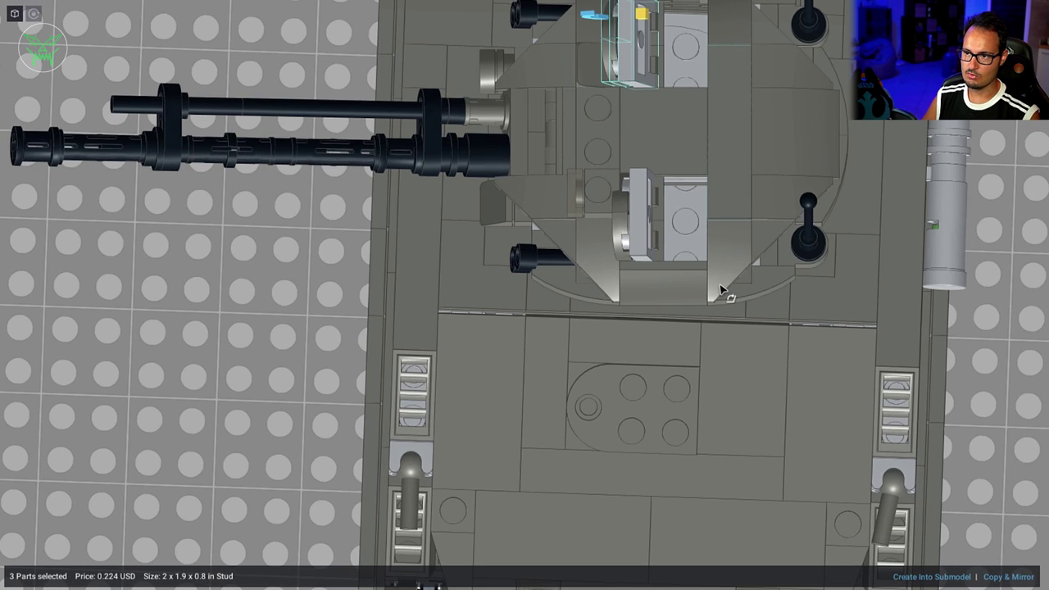
pyautogui.scroll(-4, 701, 238)
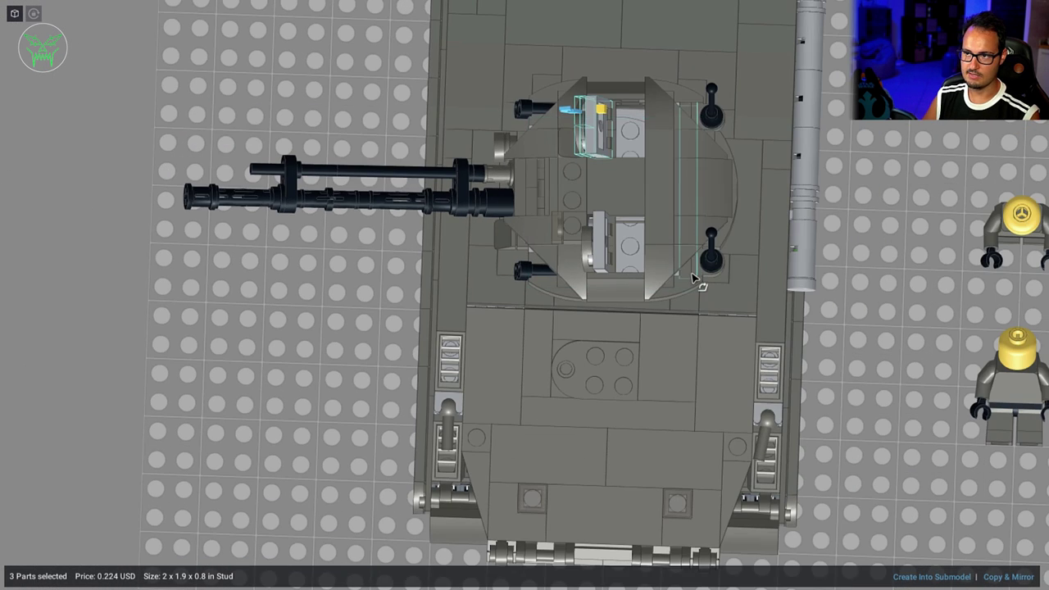
pyautogui.moveTo(710, 290); pyautogui.dragTo(696, 257)
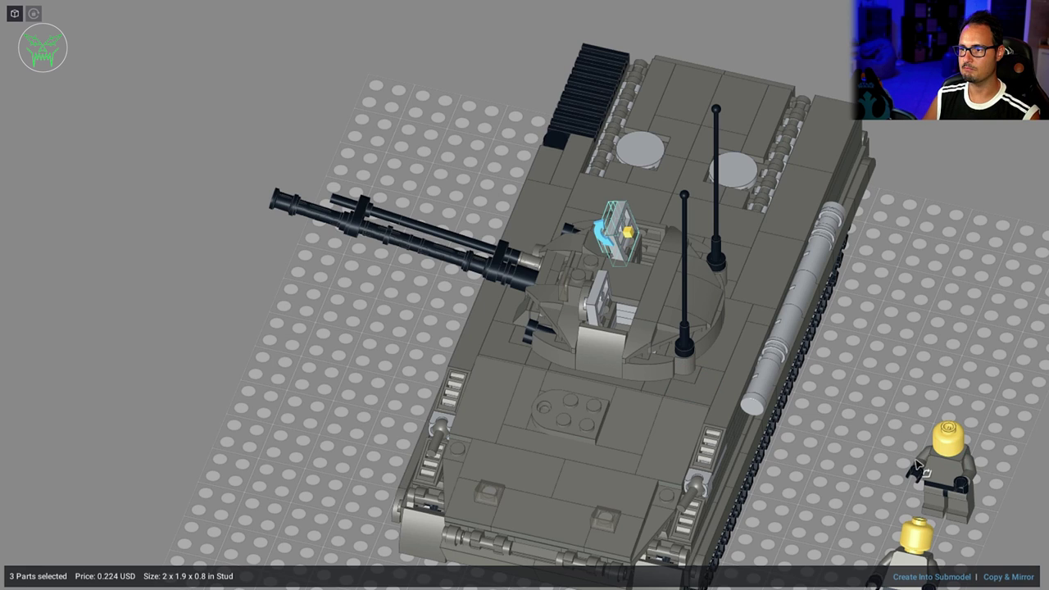
pyautogui.moveTo(918, 465); pyautogui.dragTo(902, 321)
pyautogui.scroll(3, 604, 241)
pyautogui.click(584, 230)
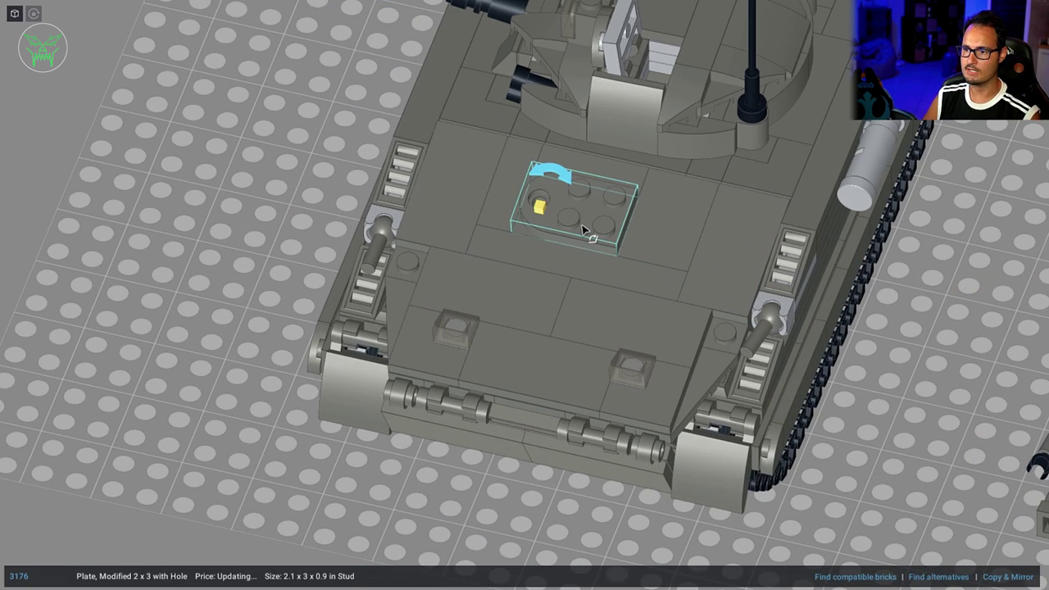
pyautogui.moveTo(560, 176); pyautogui.dragTo(609, 321)
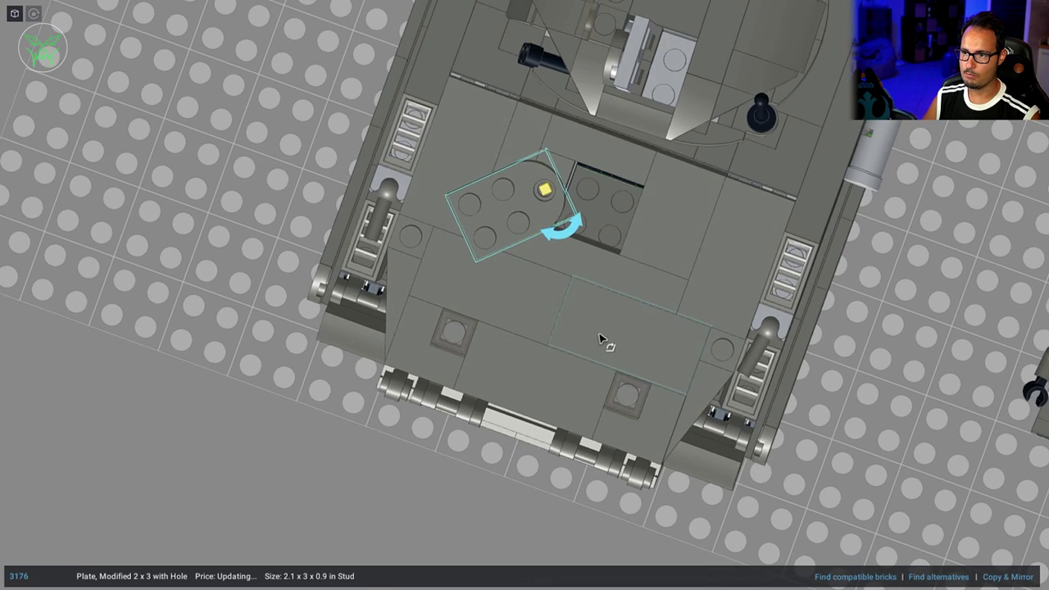
# Flip the hinged plate assembly on the hull's nose upward on its bar handles
pyautogui.scroll(-3, 600, 339)
pyautogui.moveTo(585, 210); pyautogui.dragTo(718, 291)
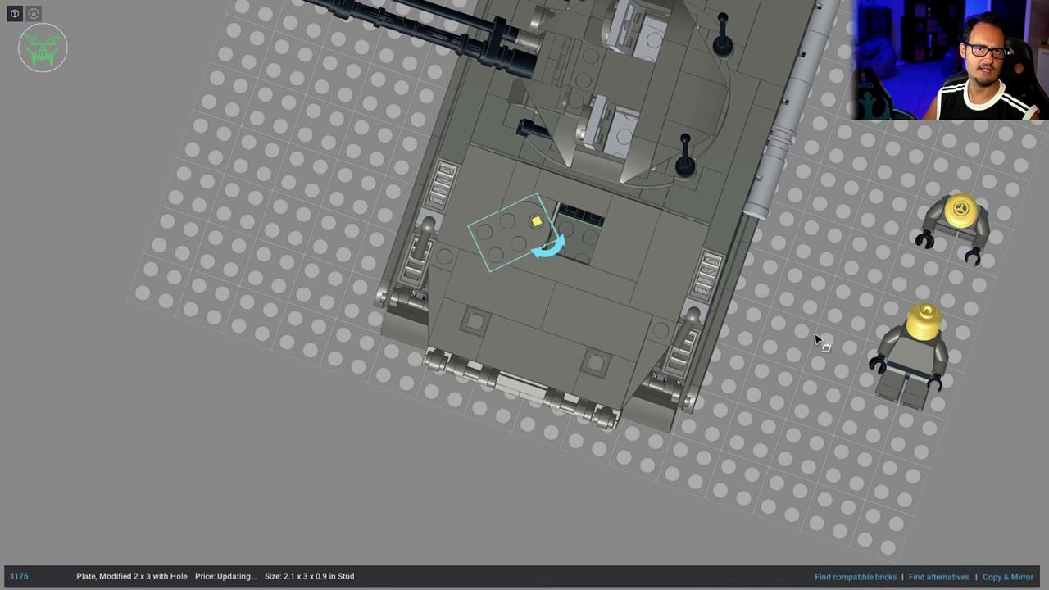
pyautogui.moveTo(816, 339); pyautogui.dragTo(525, 410)
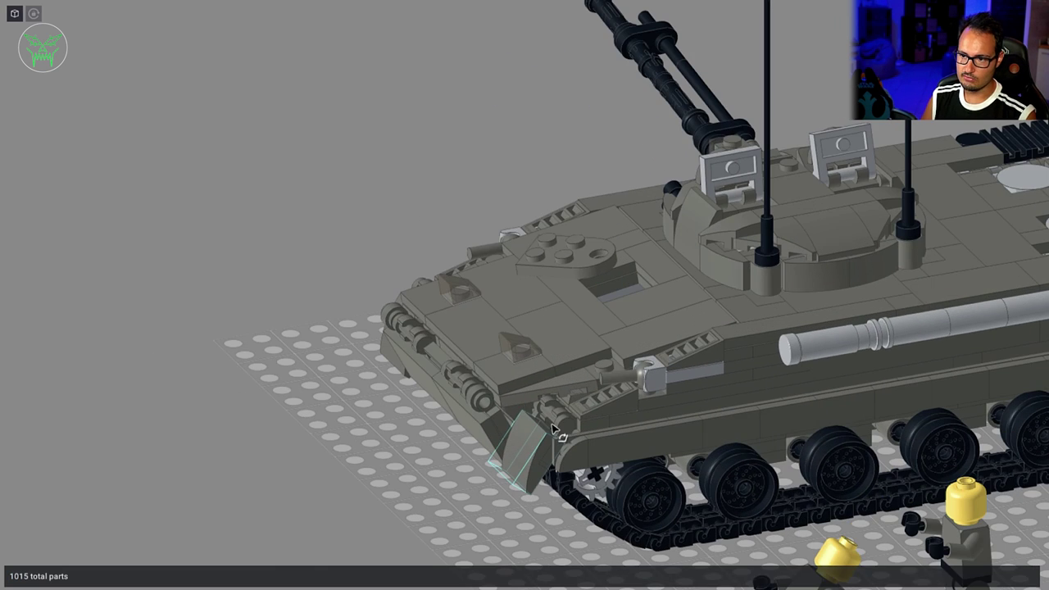
pyautogui.click(454, 379)
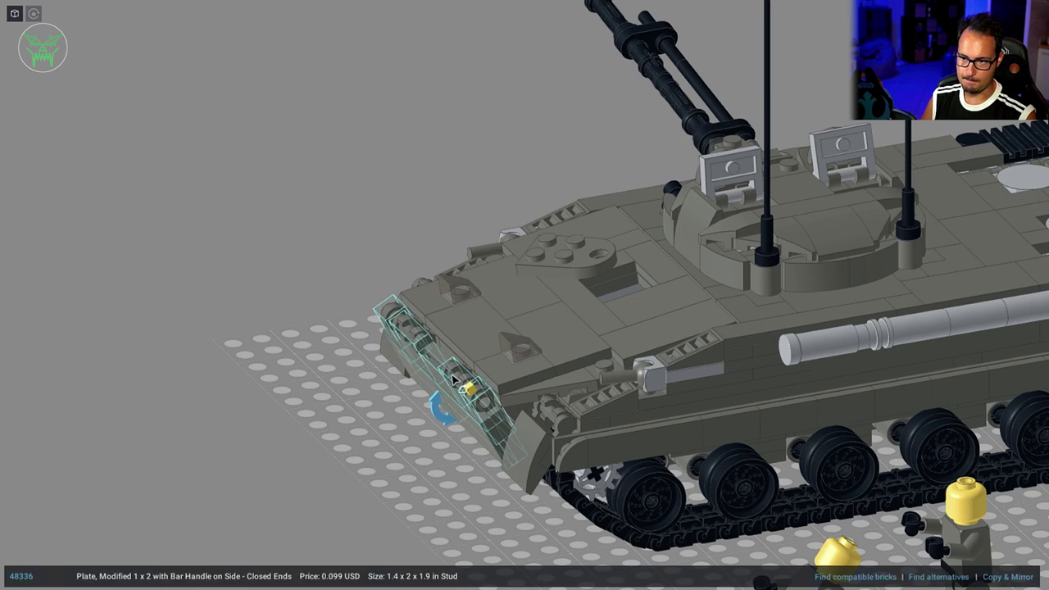
pyautogui.moveTo(441, 407); pyautogui.dragTo(604, 335)
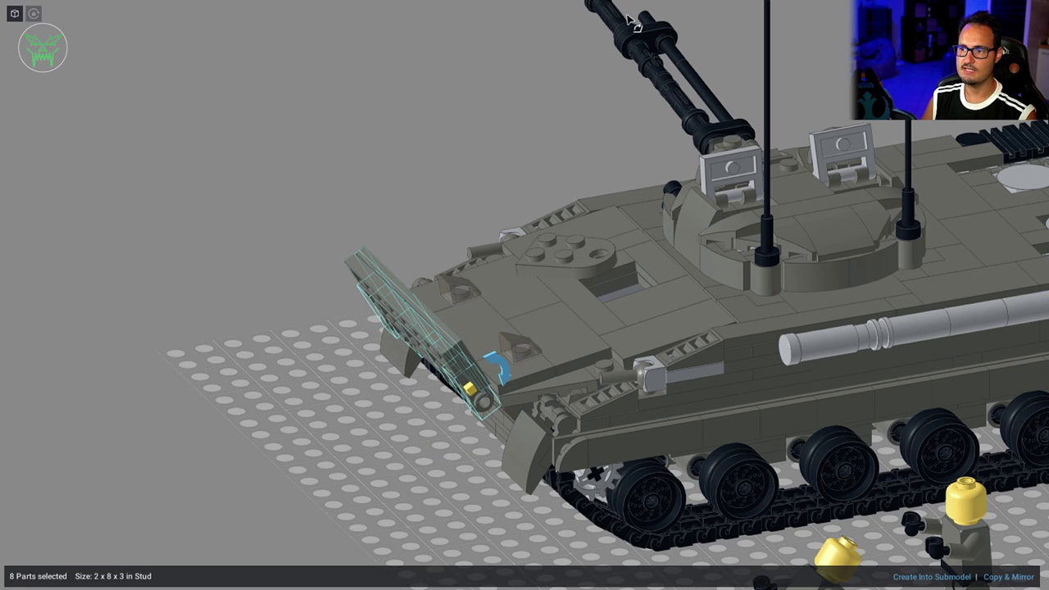
pyautogui.scroll(-3, 604, 175)
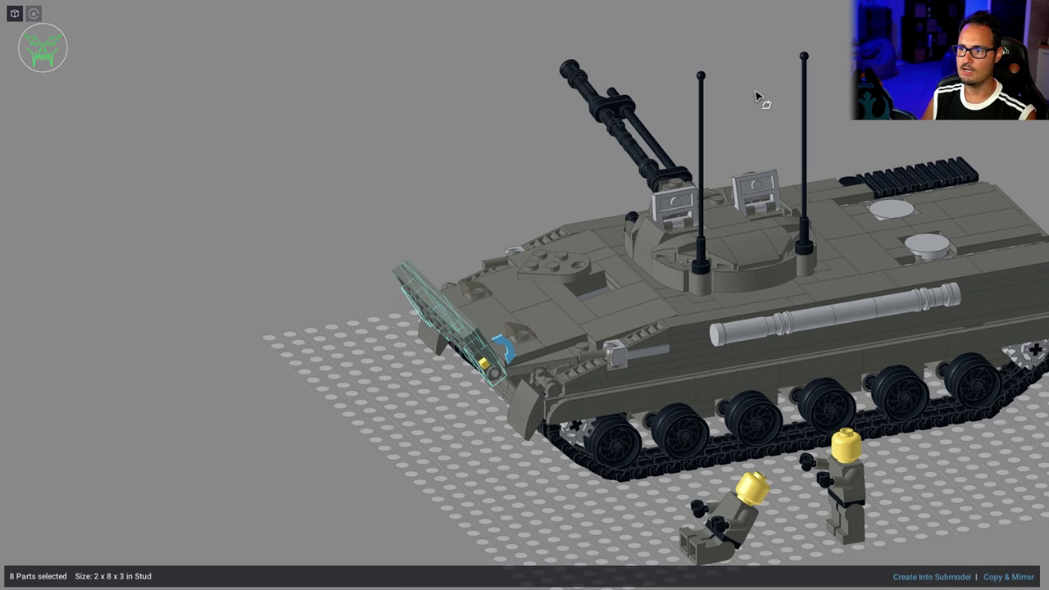
# Inspect the raised nose plate from the side and the front of the vehicle
pyautogui.moveTo(762, 82); pyautogui.dragTo(506, 111)
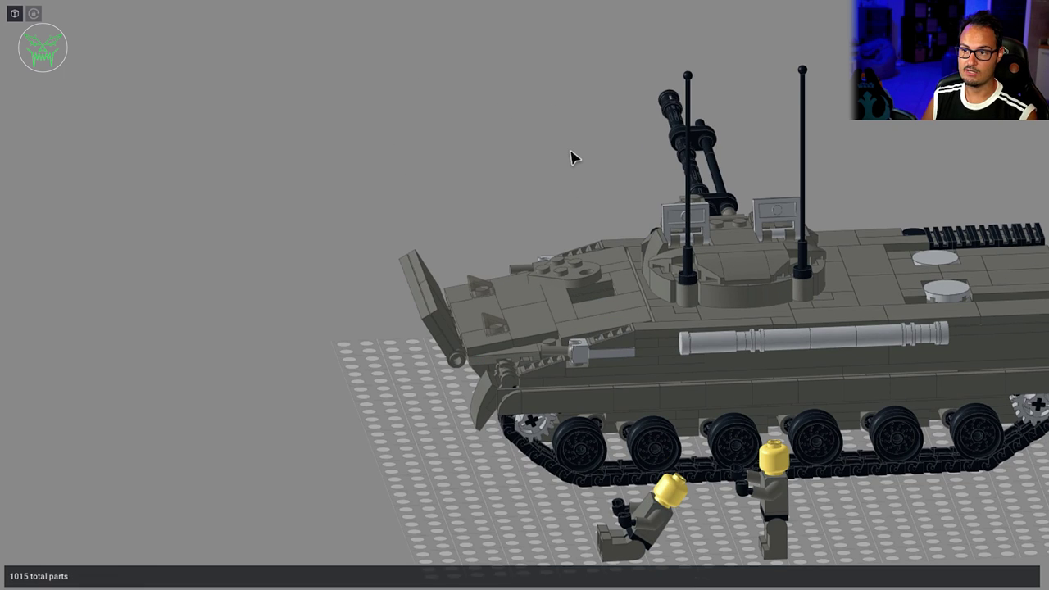
pyautogui.moveTo(573, 158); pyautogui.dragTo(650, 158)
pyautogui.scroll(3, 492, 123)
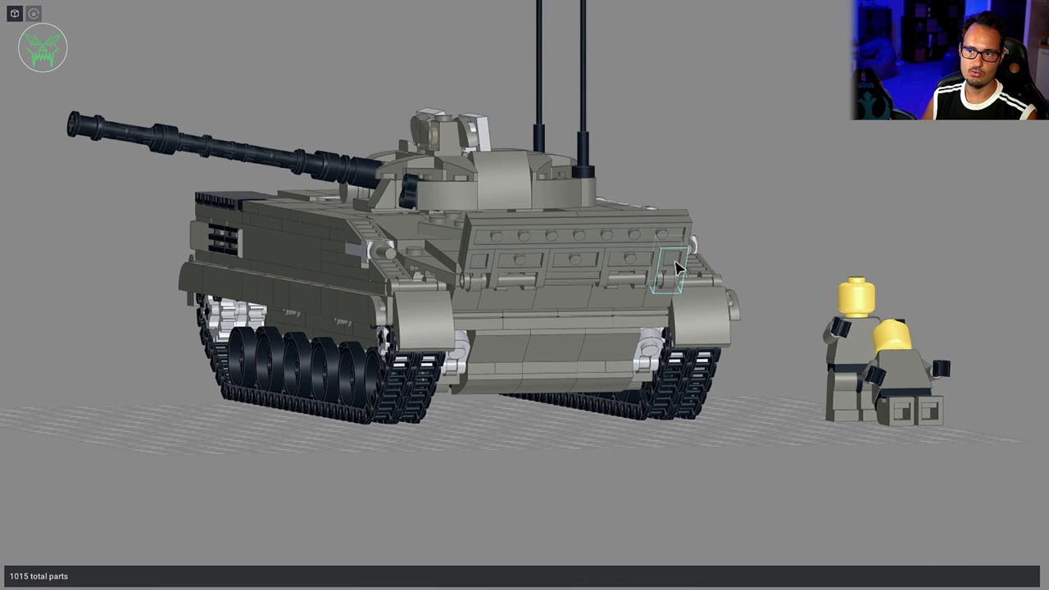
pyautogui.moveTo(677, 269); pyautogui.dragTo(578, 273)
pyautogui.scroll(-2, 353, 197)
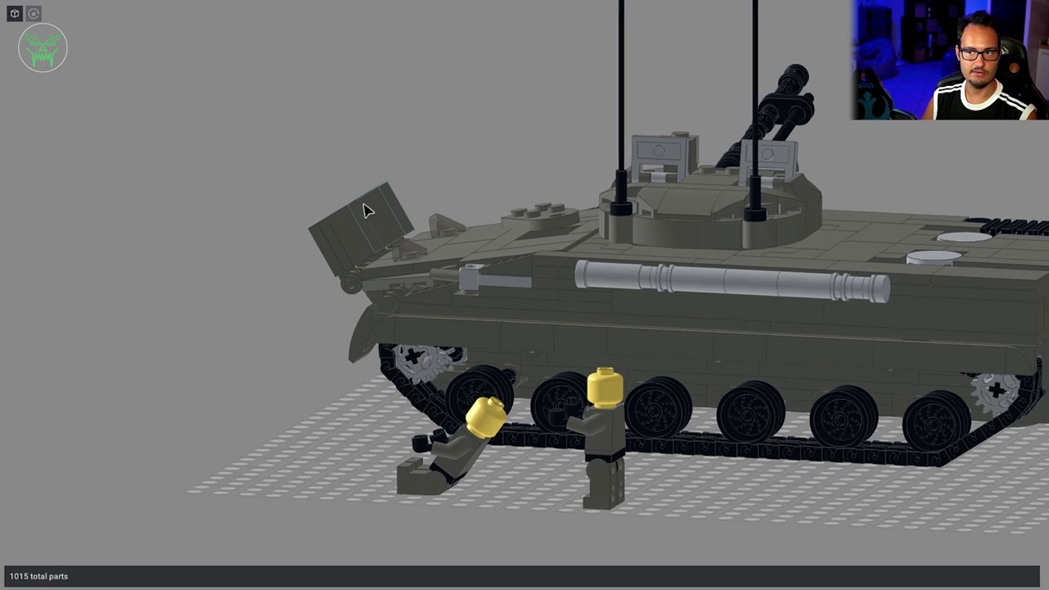
# Rotate both 1 x 1 clip plates on the lower rear hull about their pivots so their open clips hang downward
pyautogui.moveTo(668, 257); pyautogui.dragTo(483, 189)
pyautogui.scroll(4, 691, 228)
pyautogui.moveTo(690, 229); pyautogui.dragTo(584, 309)
pyautogui.scroll(1, 583, 309)
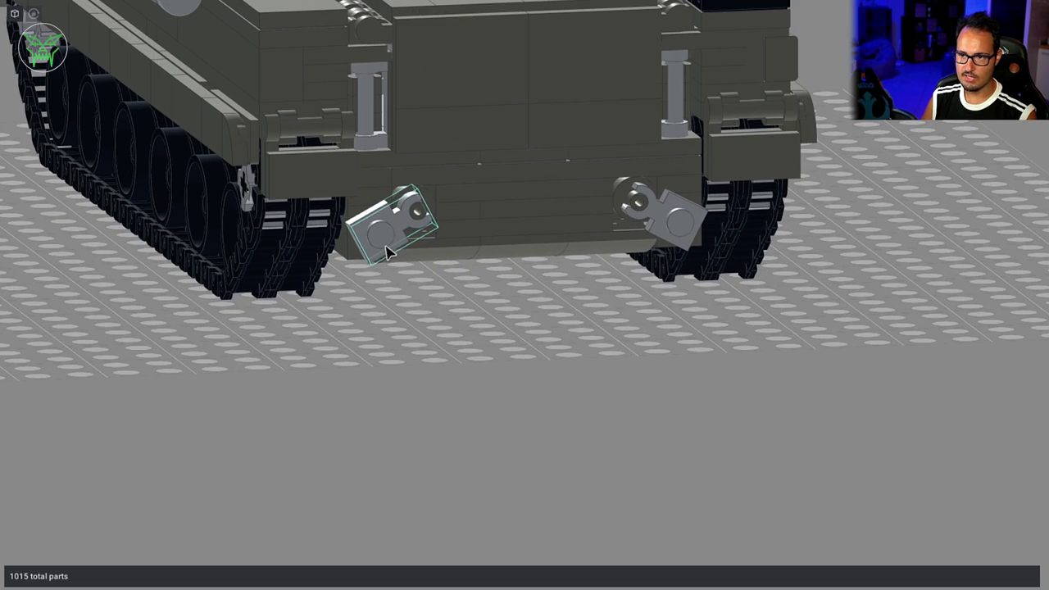
pyautogui.click(389, 243)
pyautogui.moveTo(405, 192); pyautogui.dragTo(456, 183)
pyautogui.click(647, 205)
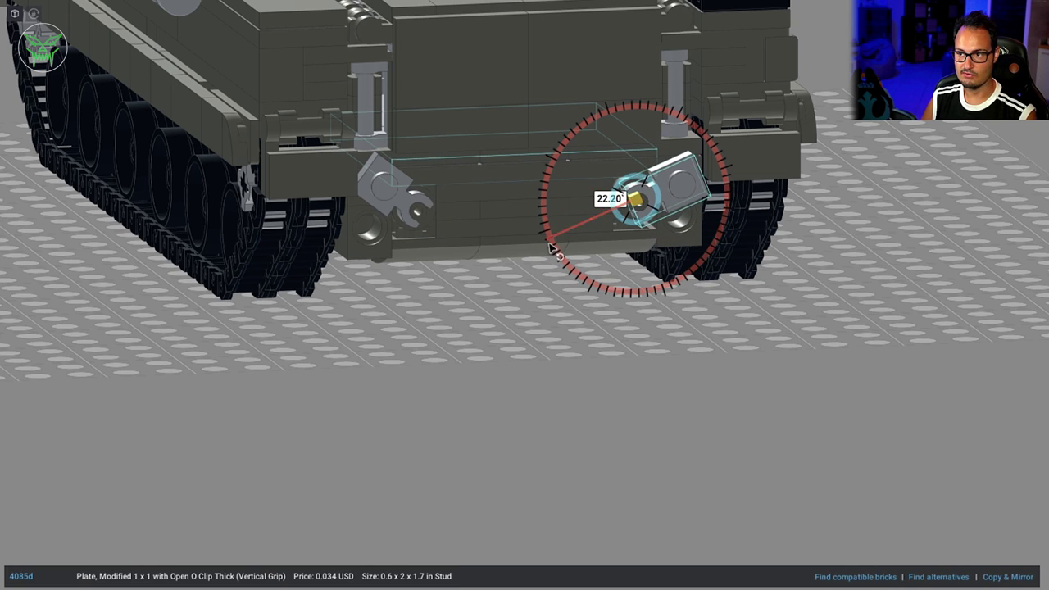
pyautogui.moveTo(551, 248); pyautogui.dragTo(569, 286)
pyautogui.click(560, 277)
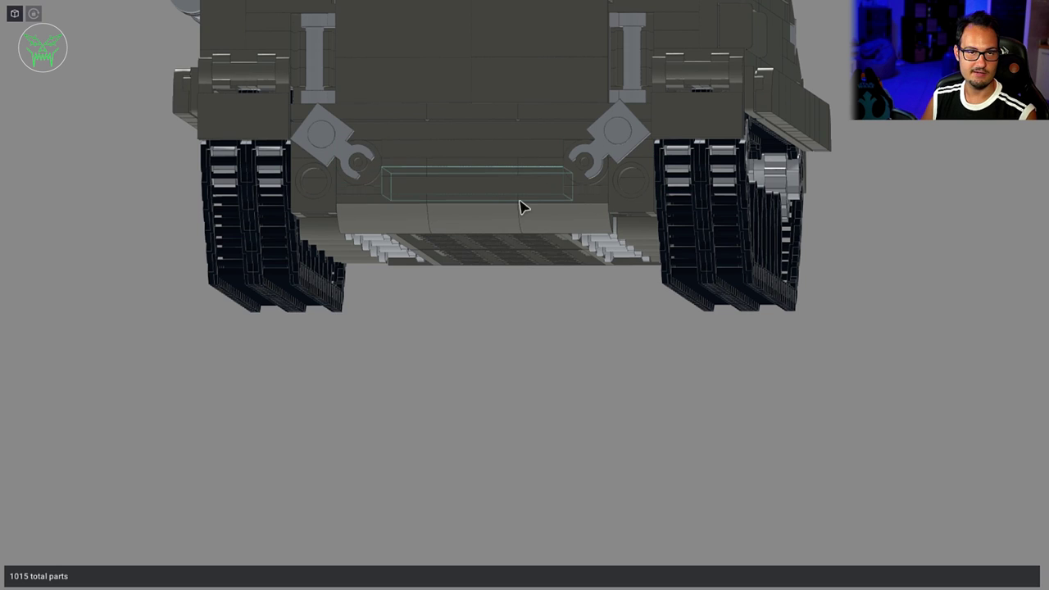
# Swing the three-part round hatch beside the black grille on the rear deck open until it stands upright
pyautogui.moveTo(520, 206); pyautogui.dragTo(578, 241)
pyautogui.scroll(-5, 579, 241)
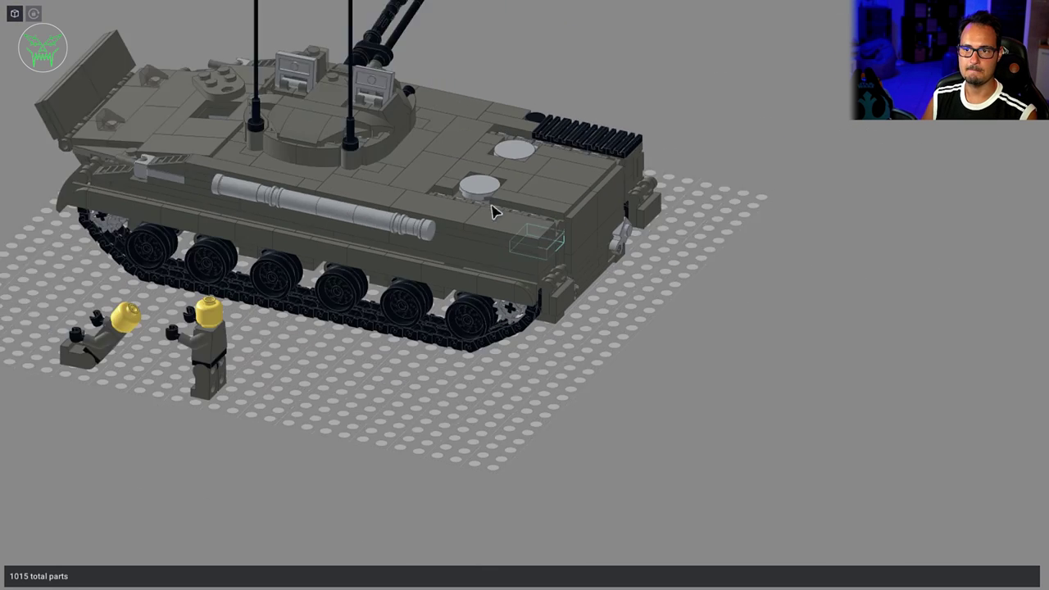
pyautogui.scroll(4, 527, 137)
pyautogui.moveTo(527, 137)
pyautogui.mouseDown()
pyautogui.moveTo(555, 169)
pyautogui.moveTo(531, 158)
pyautogui.mouseUp()
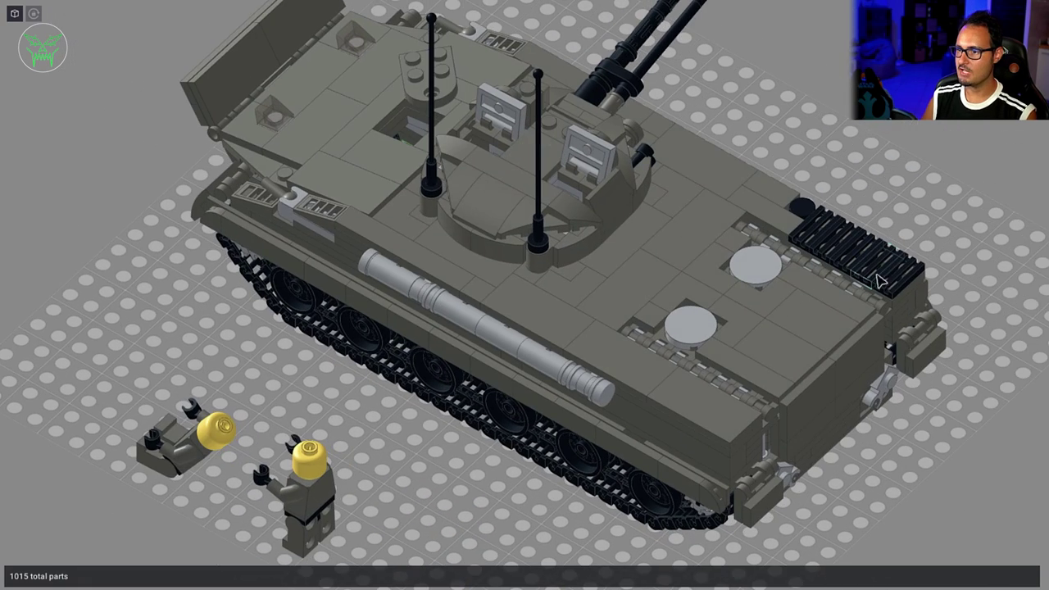
pyautogui.scroll(5, 606, 279)
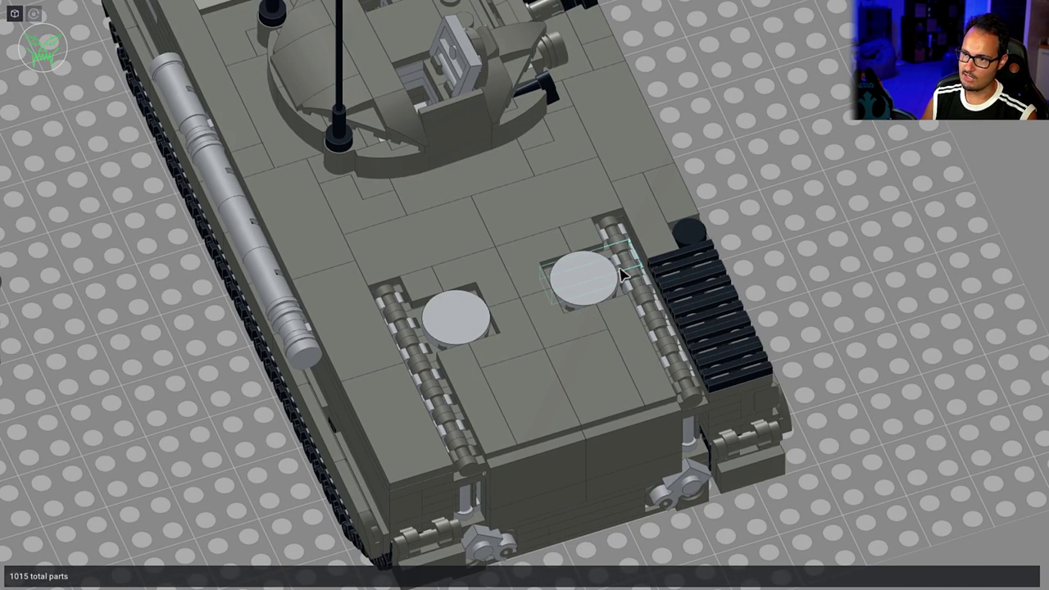
pyautogui.click(620, 274)
pyautogui.keyDown('ctrl'); pyautogui.click(605, 274); pyautogui.keyUp('ctrl')
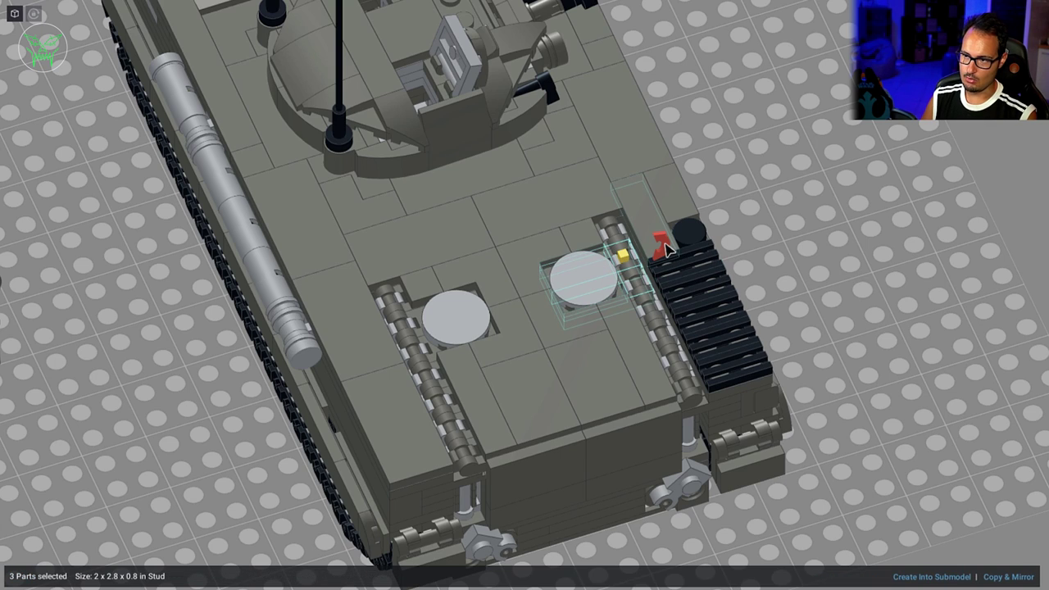
pyautogui.moveTo(659, 244); pyautogui.dragTo(638, 369)
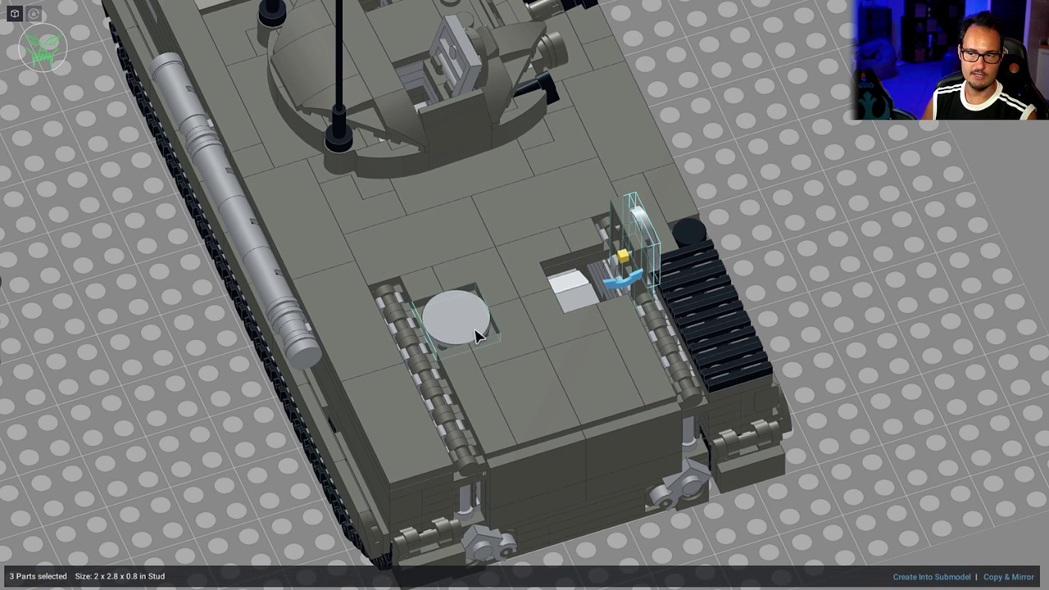
pyautogui.click(957, 276)
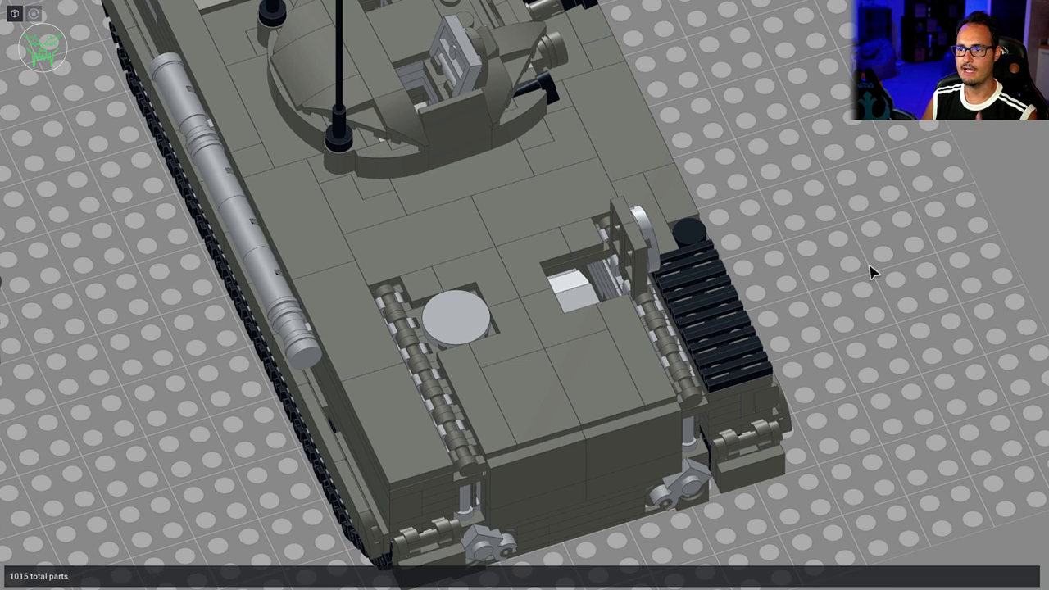
# Swing both long hinged roof doors over the rear compartment up until they stand upright
pyautogui.click(691, 410)
pyautogui.click(663, 406)
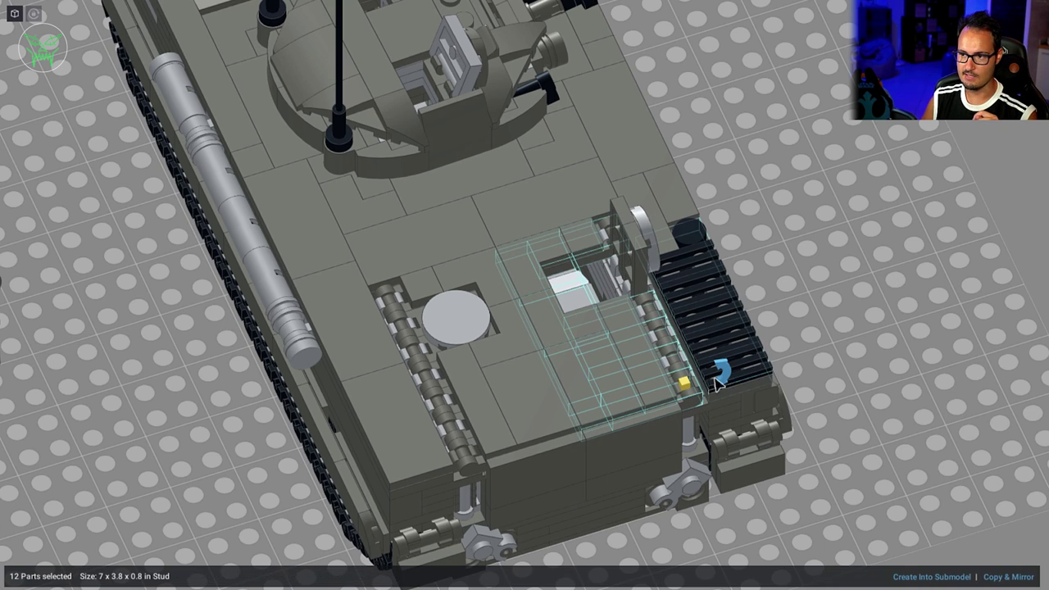
pyautogui.moveTo(719, 375); pyautogui.dragTo(702, 446)
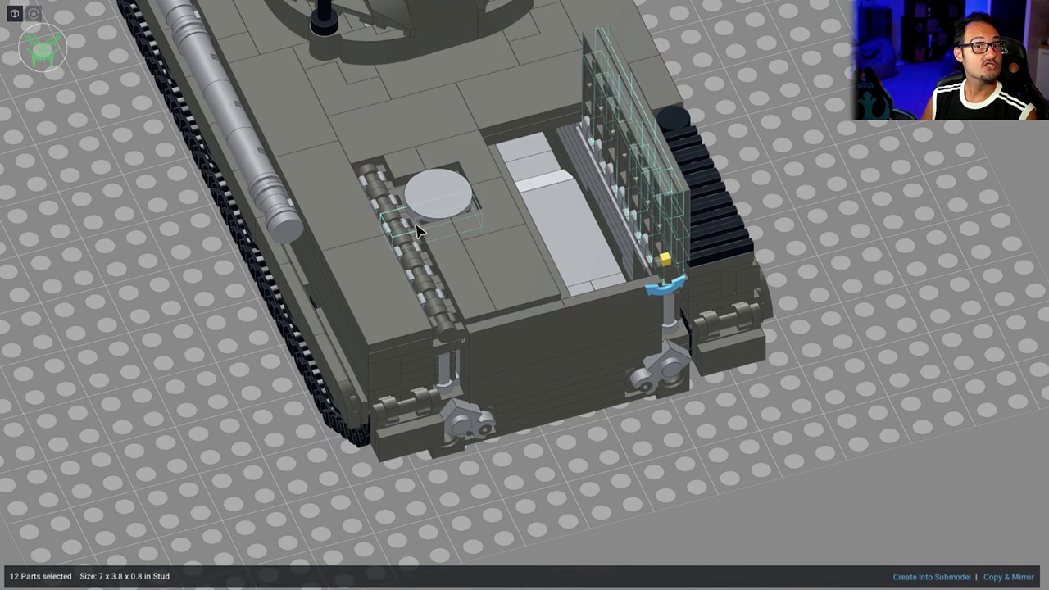
pyautogui.click(418, 230)
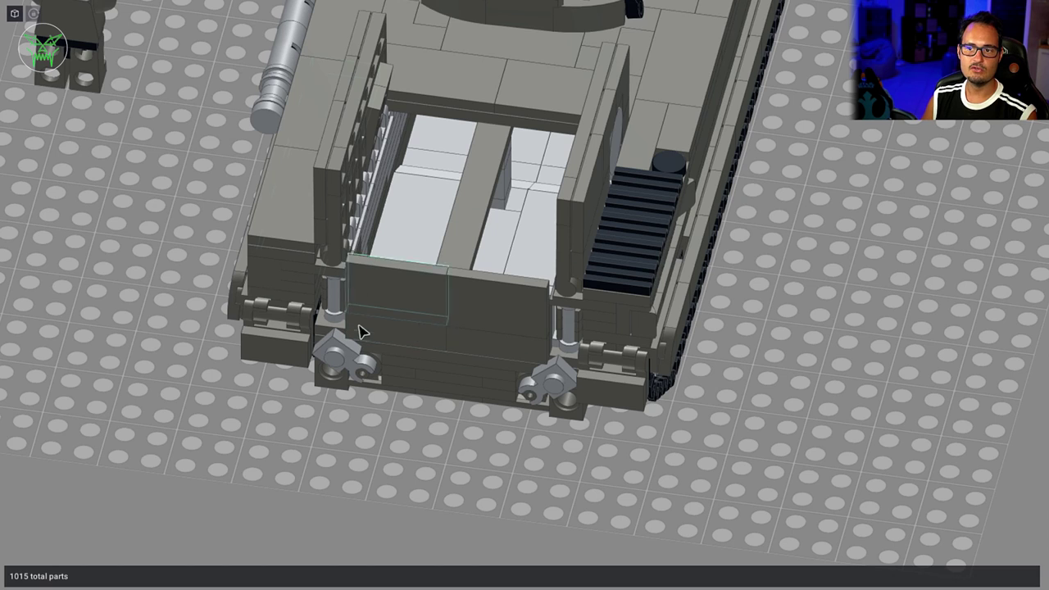
# Swing both four-part rear doors outward on their bar handles to open the rear of the hull
pyautogui.click(343, 295)
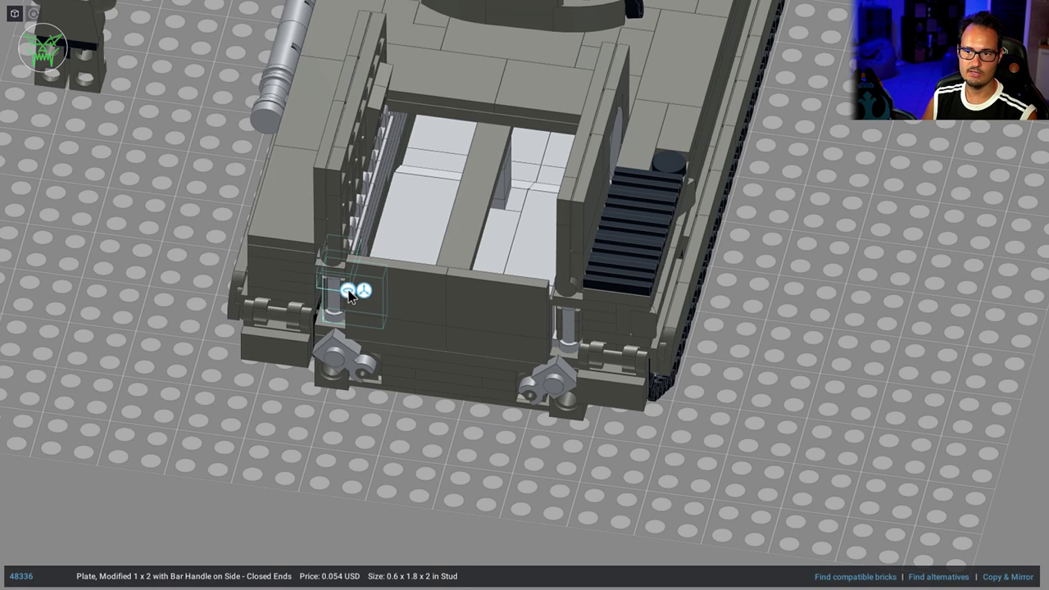
pyautogui.click(353, 311)
pyautogui.moveTo(318, 297); pyautogui.dragTo(229, 336)
pyautogui.moveTo(488, 307); pyautogui.dragTo(476, 347)
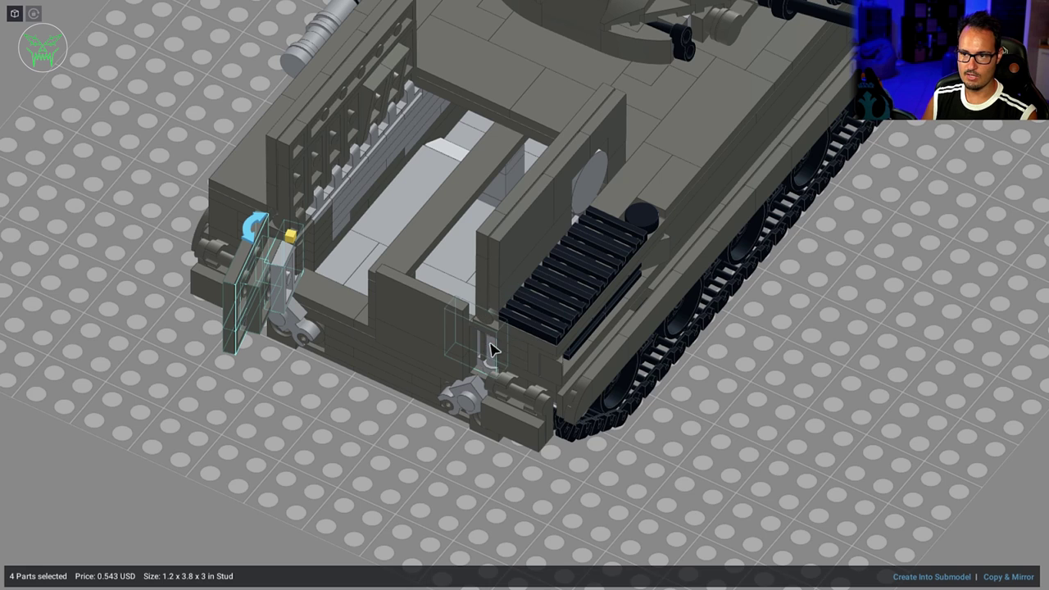
pyautogui.hotkey('ctrl', 'c')
pyautogui.hotkey('ctrl', 'v')
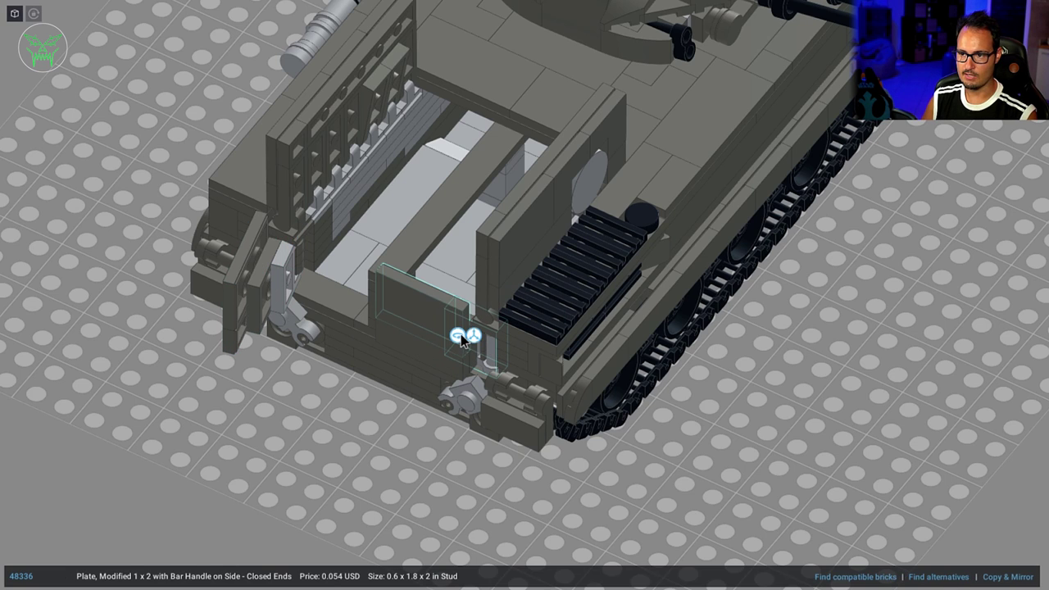
pyautogui.click(463, 346)
pyautogui.moveTo(474, 397); pyautogui.dragTo(538, 418)
pyautogui.click(375, 429)
pyautogui.moveTo(375, 429); pyautogui.dragTo(483, 354)
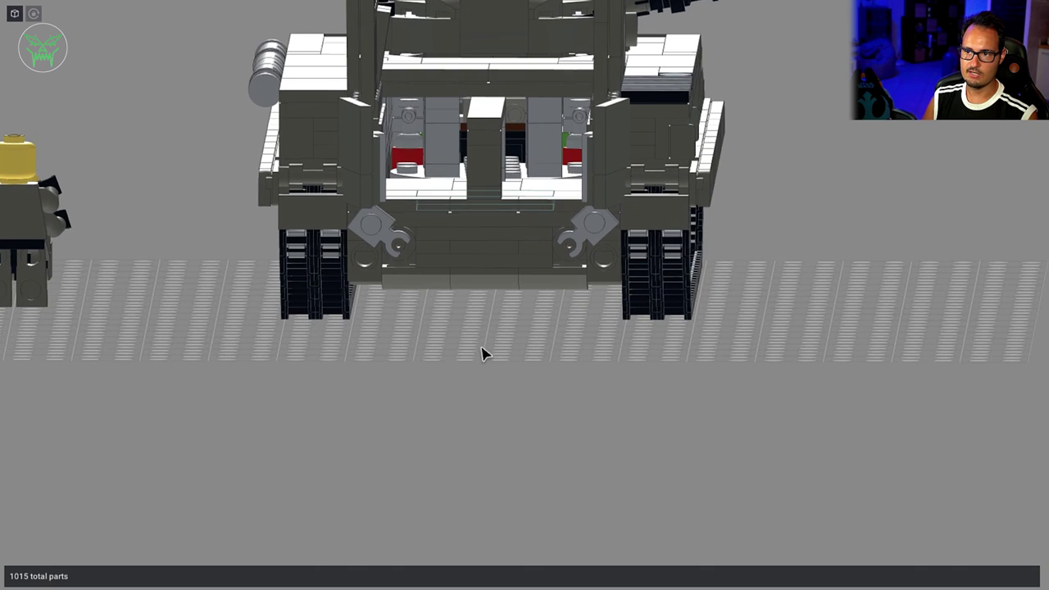
pyautogui.scroll(-3, 427, 174)
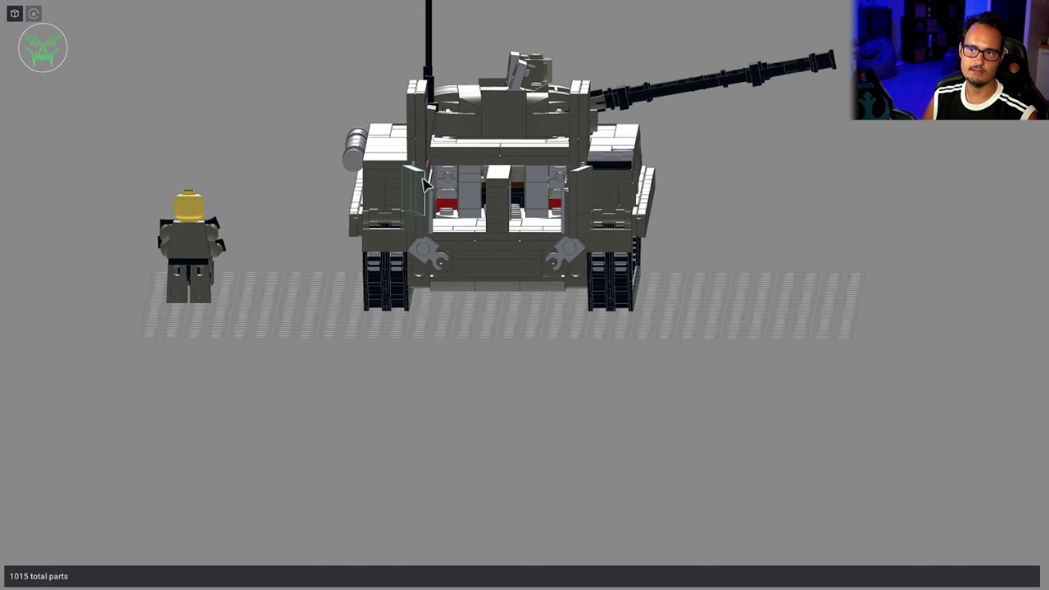
# Select the four-part rear door on the grille side with its bar hinge and inspect it from below
pyautogui.moveTo(541, 151); pyautogui.dragTo(602, 318)
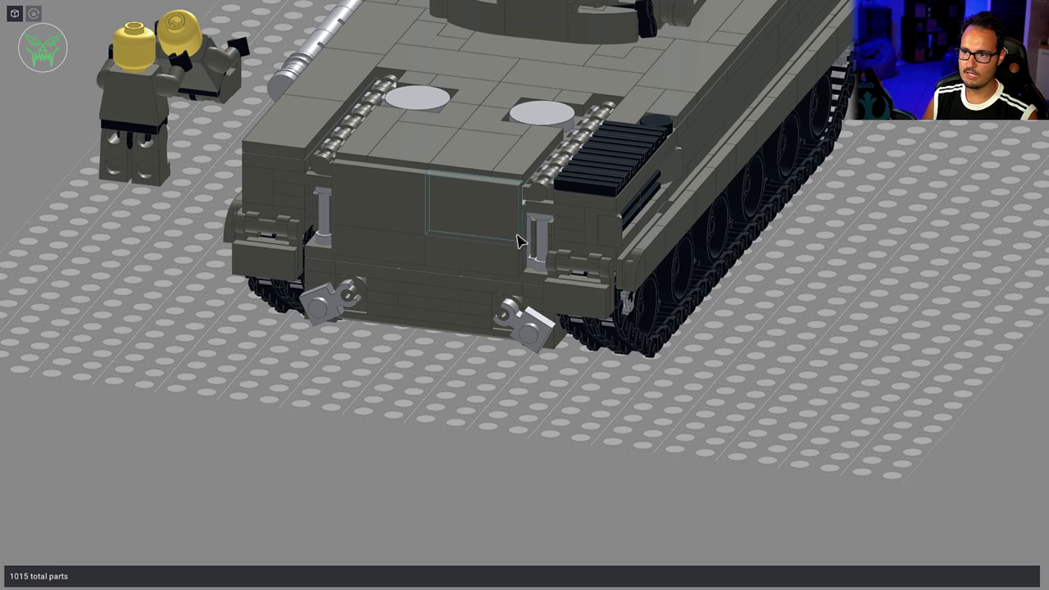
pyautogui.click(539, 239)
pyautogui.click(513, 217)
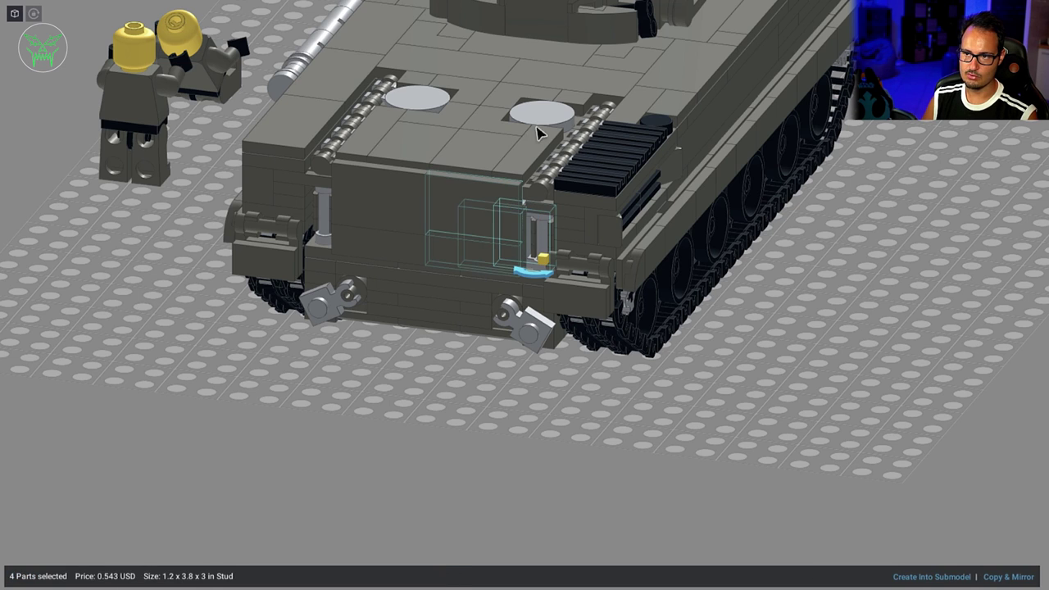
pyautogui.moveTo(524, 278); pyautogui.dragTo(687, 289)
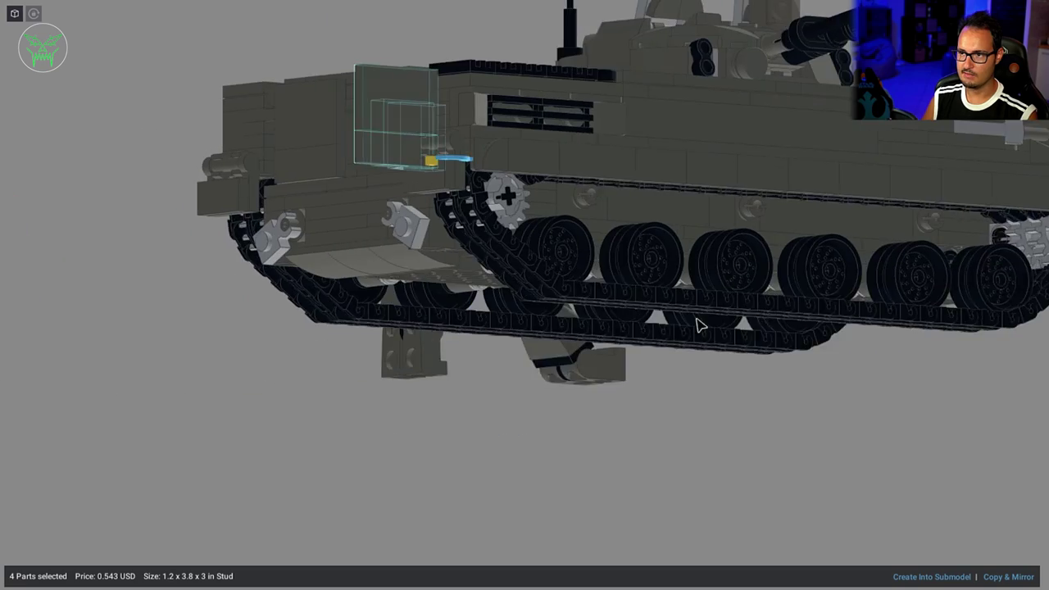
pyautogui.click(621, 377)
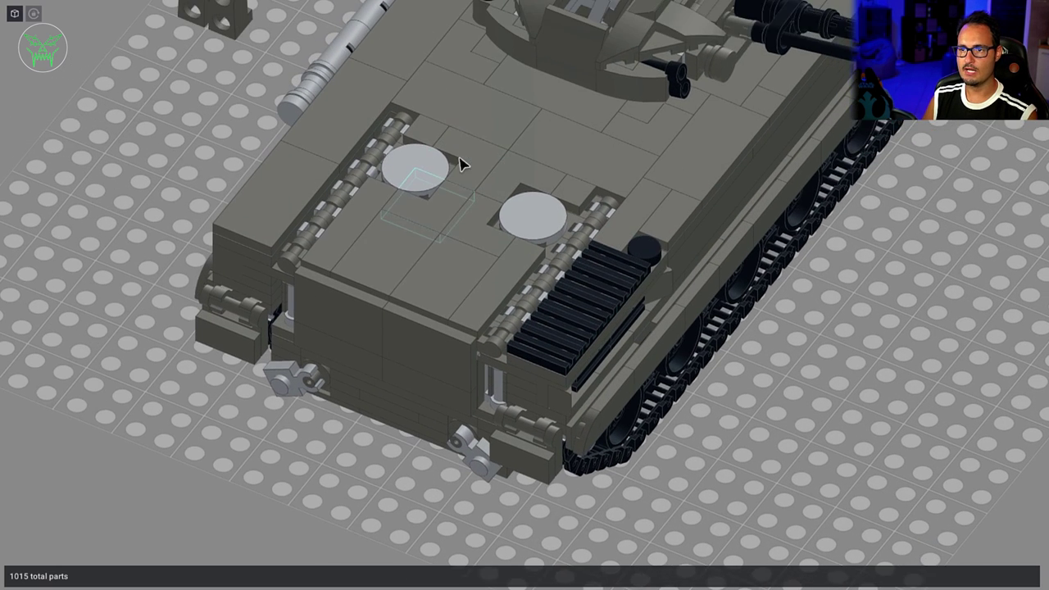
# Take the black 1 x 1 round tile off the deck beside the rear grille and set it on the baseplate
pyautogui.moveTo(459, 164); pyautogui.dragTo(452, 304)
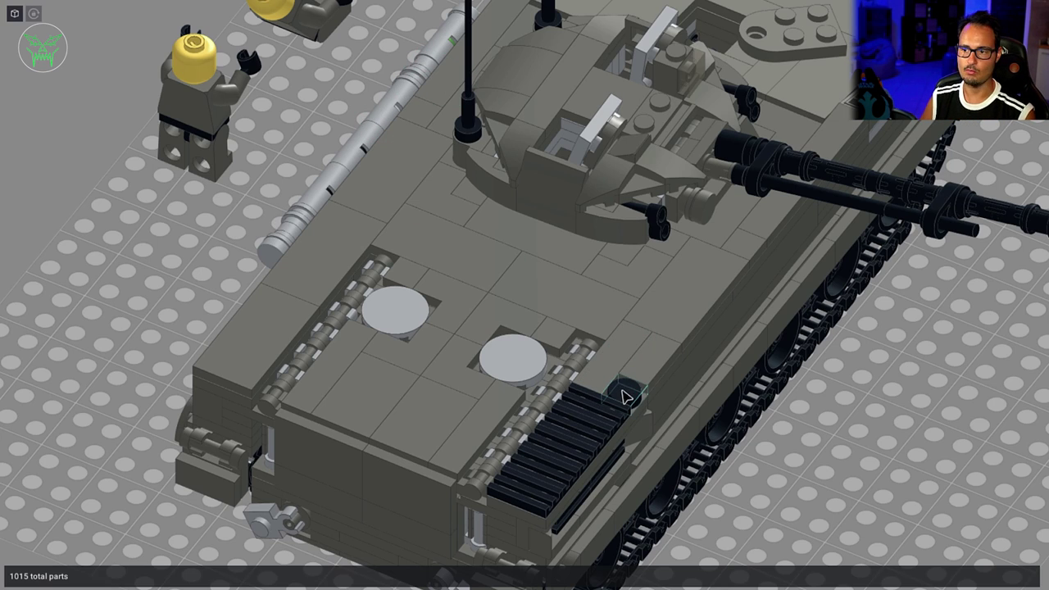
pyautogui.moveTo(629, 396); pyautogui.dragTo(914, 473)
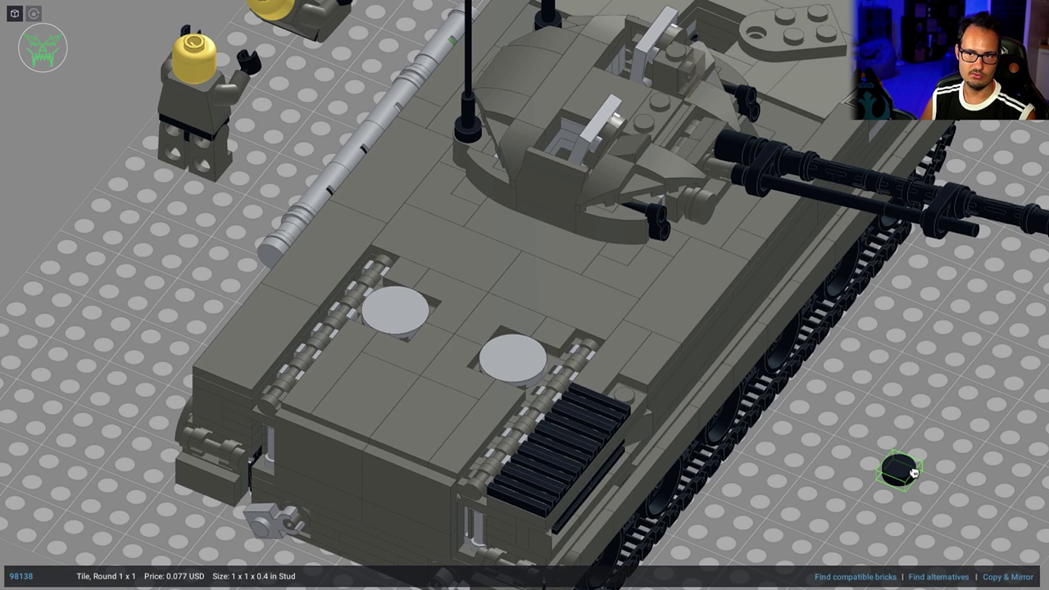
pyautogui.click(940, 404)
# Move the 13-part light grey tube from the hull side and stand it upright on the exposed stud beside the grille
pyautogui.press('t')
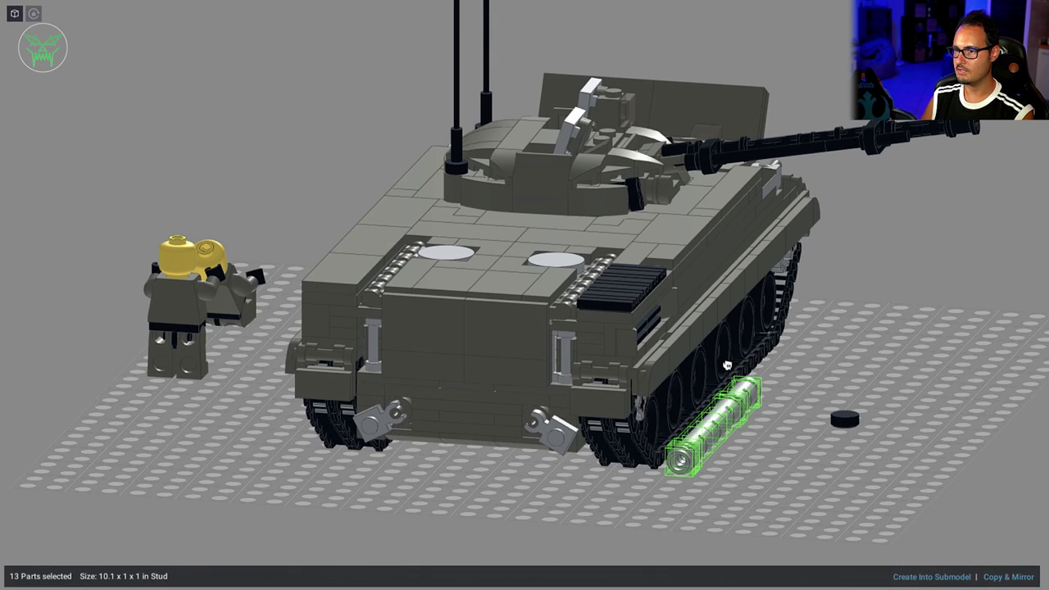
pyautogui.moveTo(692, 447); pyautogui.dragTo(665, 172)
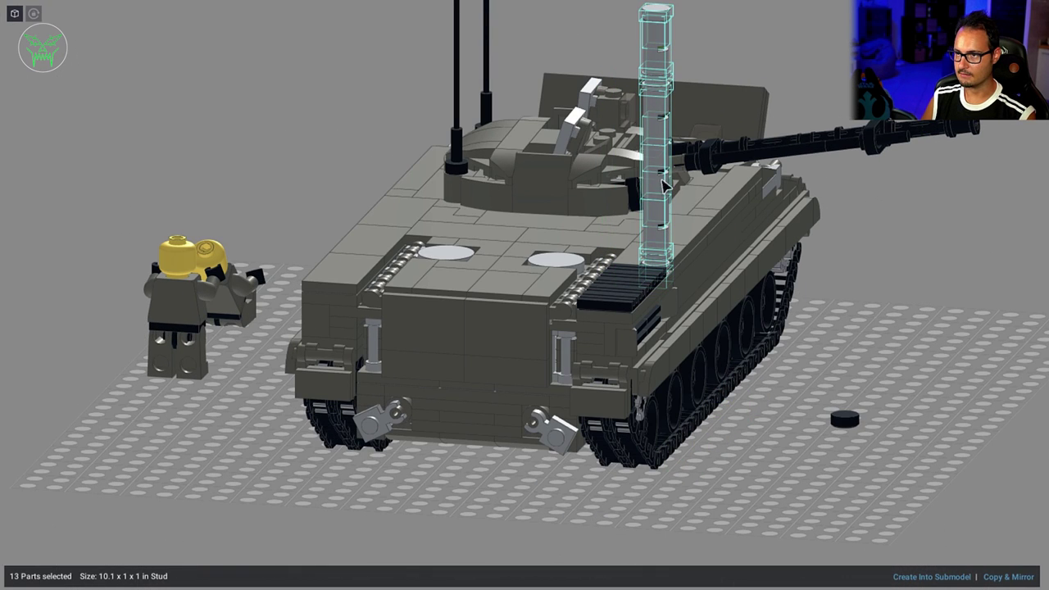
pyautogui.click(886, 327)
pyautogui.moveTo(885, 322); pyautogui.dragTo(661, 353)
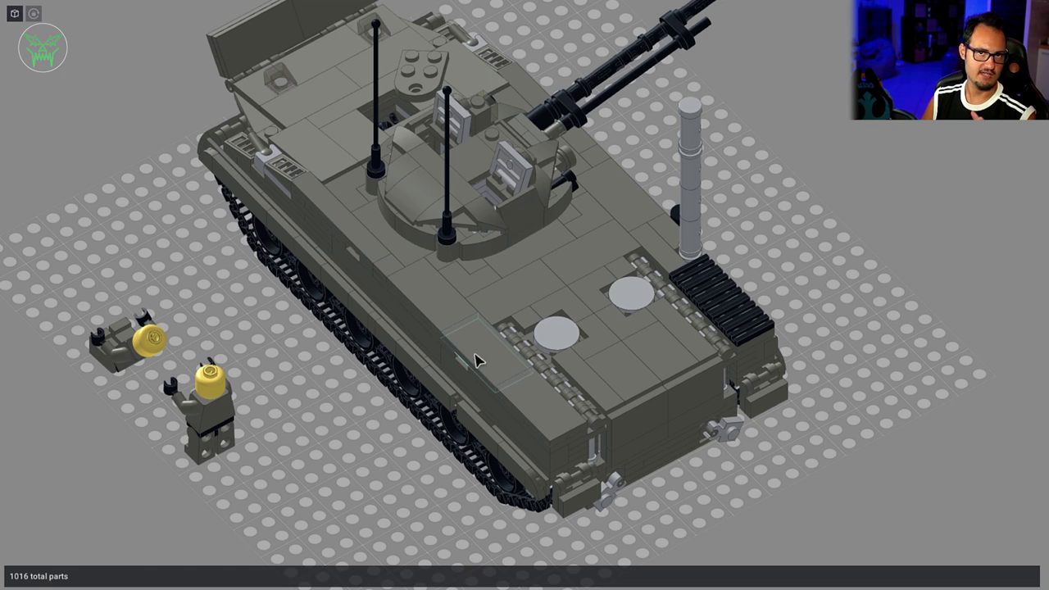
pyautogui.moveTo(795, 294); pyautogui.dragTo(735, 283)
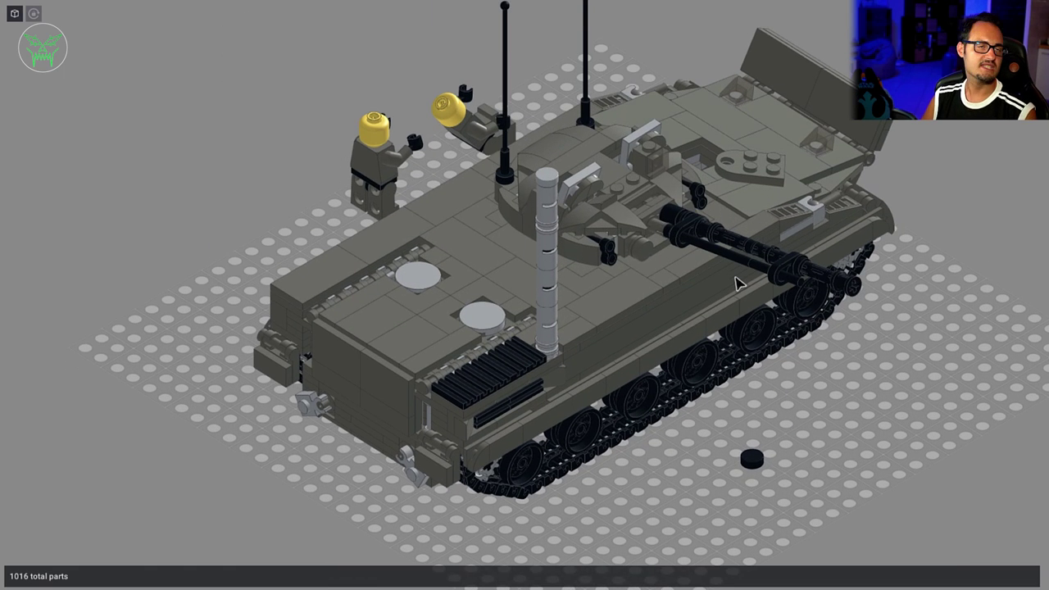
# Hide the turret and the rear roof parts to expose the interior, and inspect the turntable and crew compartment
pyautogui.press('h')
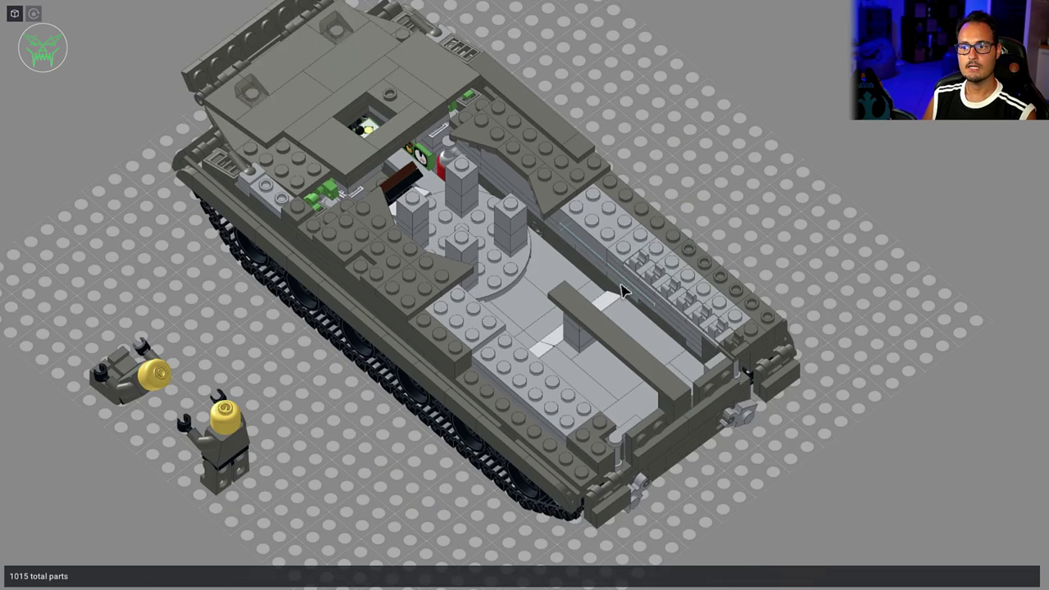
pyautogui.scroll(5, 623, 285)
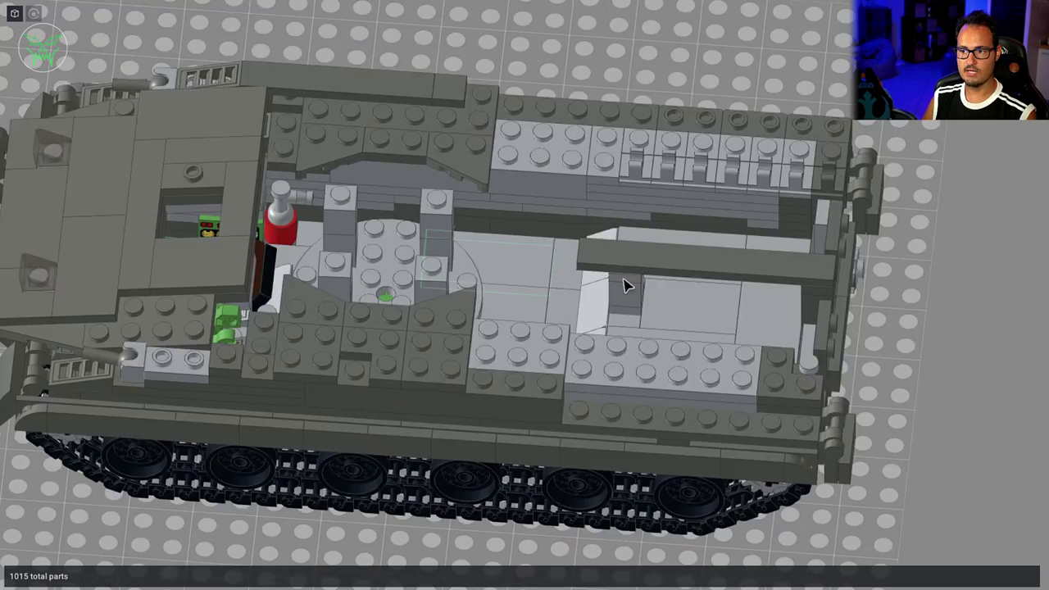
pyautogui.moveTo(623, 285); pyautogui.dragTo(680, 218)
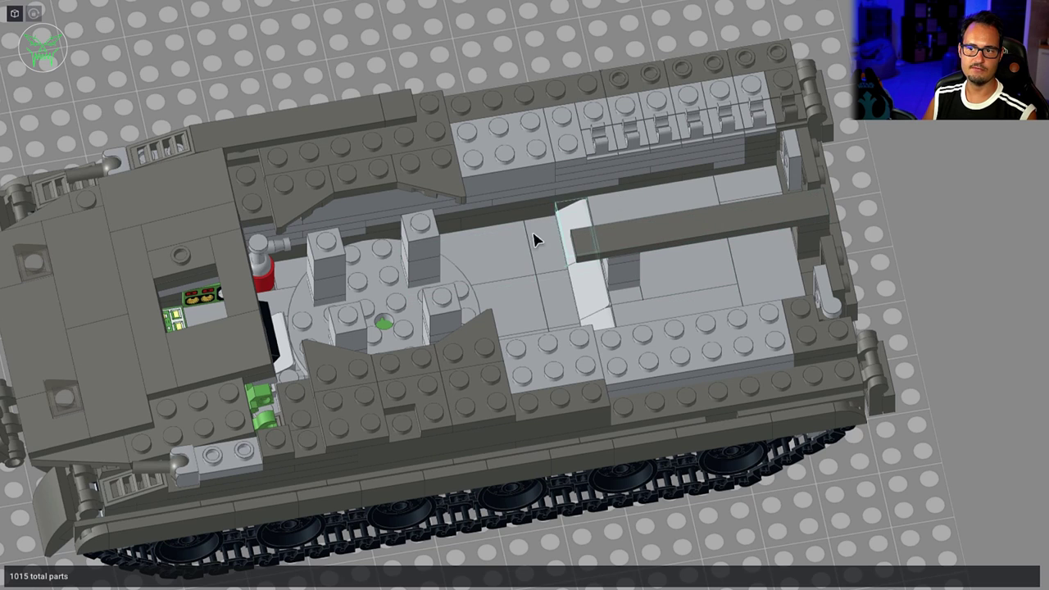
pyautogui.scroll(3, 667, 323)
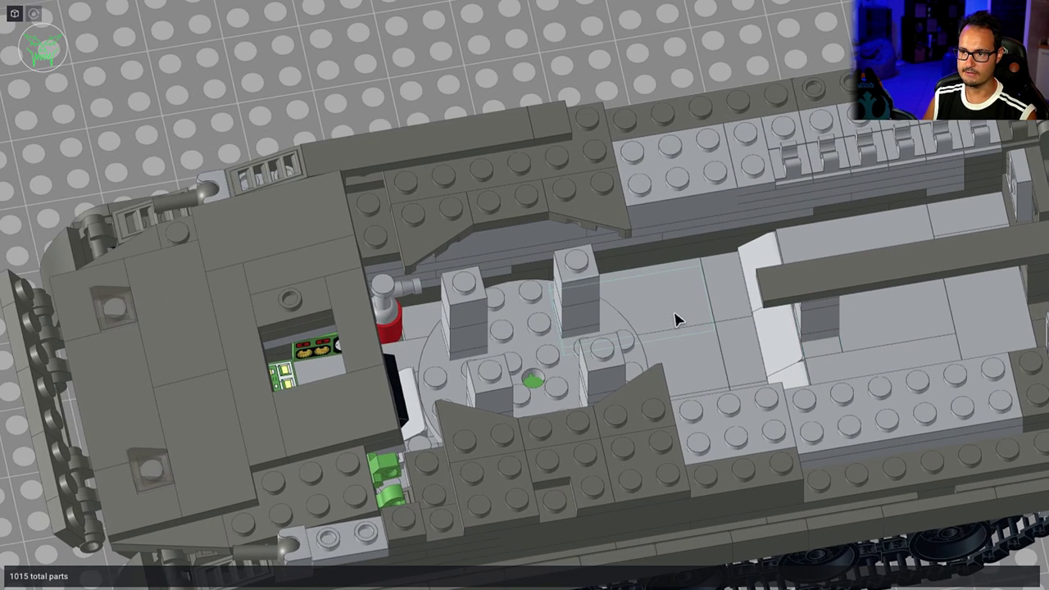
pyautogui.moveTo(677, 319); pyautogui.dragTo(631, 326)
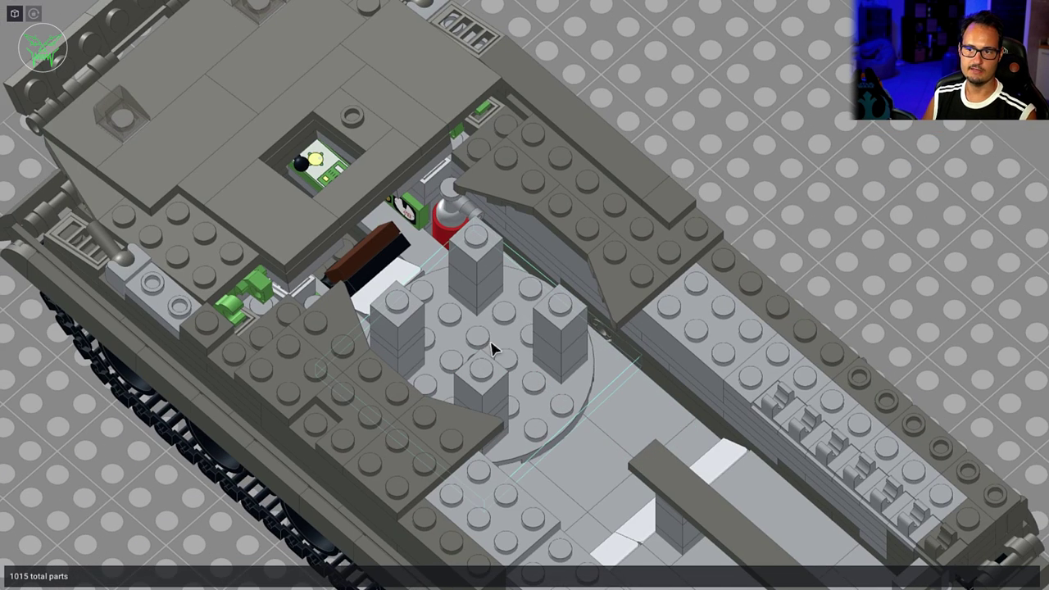
# Select the 58-part front roof section around the driver's hatch and hide it to expose the driver's compartment
pyautogui.moveTo(465, 338); pyautogui.dragTo(529, 312)
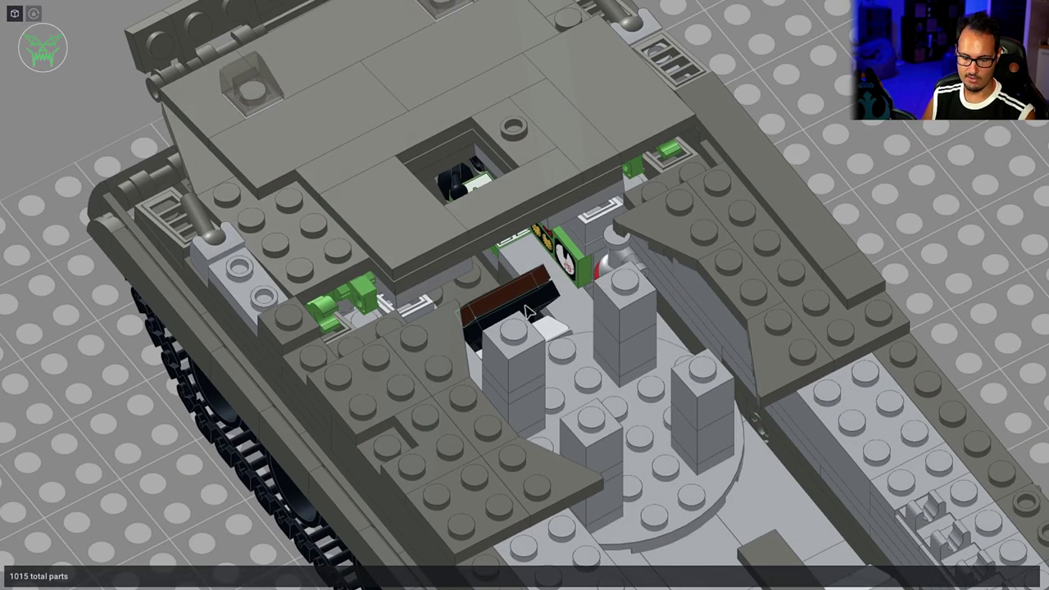
pyautogui.click(365, 301)
pyautogui.moveTo(363, 300); pyautogui.dragTo(476, 385)
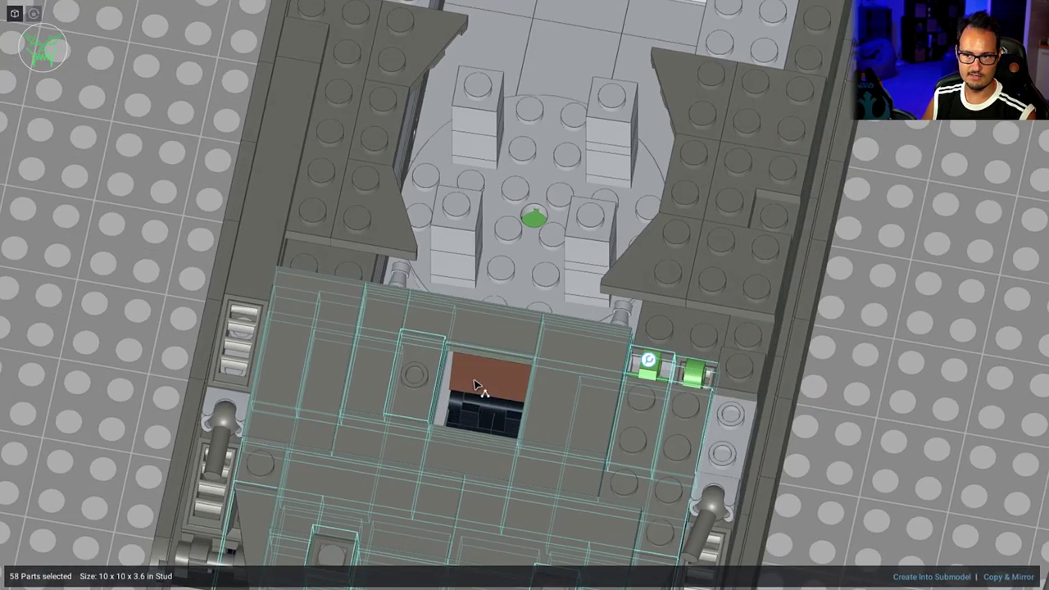
pyautogui.moveTo(455, 420); pyautogui.dragTo(456, 212)
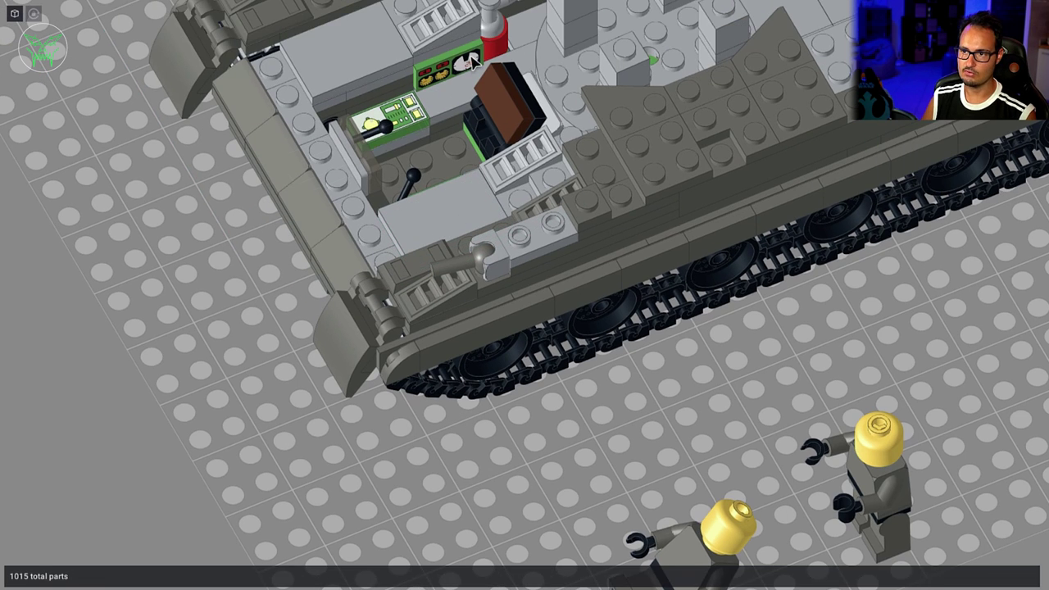
# Move the seated nine-part minifigure from the baseplate onto the driver's seat and inspect its fit at the controls
pyautogui.moveTo(596, 371); pyautogui.dragTo(547, 236)
pyautogui.moveTo(520, 355); pyautogui.dragTo(590, 406)
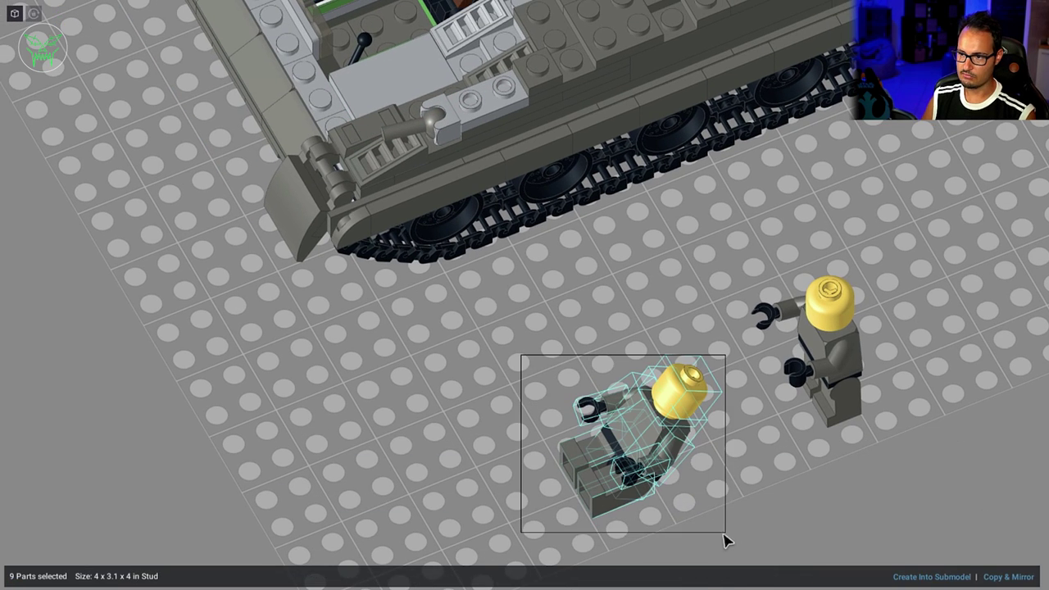
pyautogui.moveTo(623, 484); pyautogui.dragTo(528, 225)
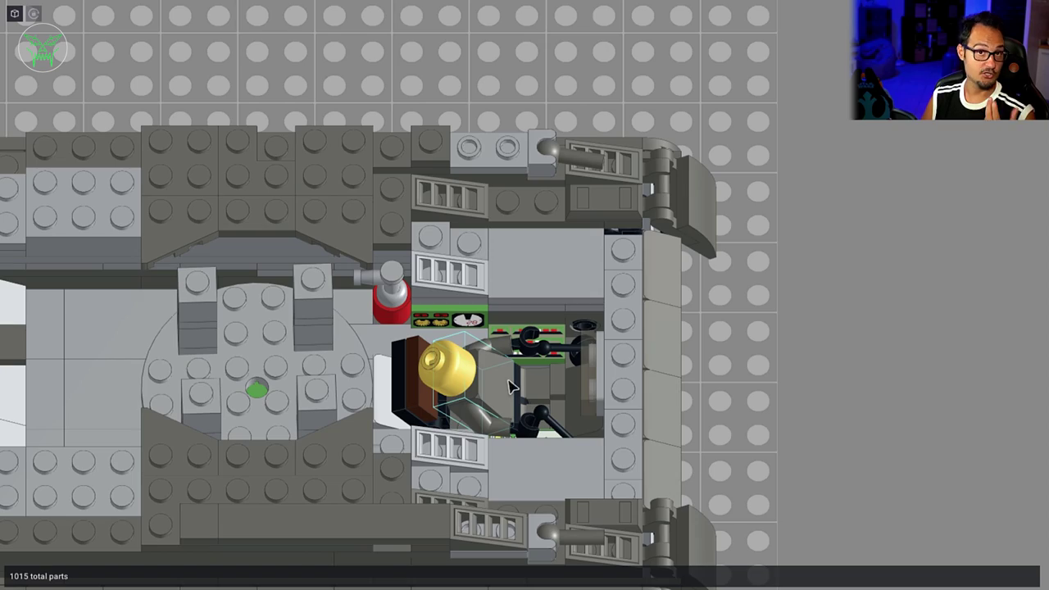
pyautogui.moveTo(529, 344); pyautogui.dragTo(633, 326)
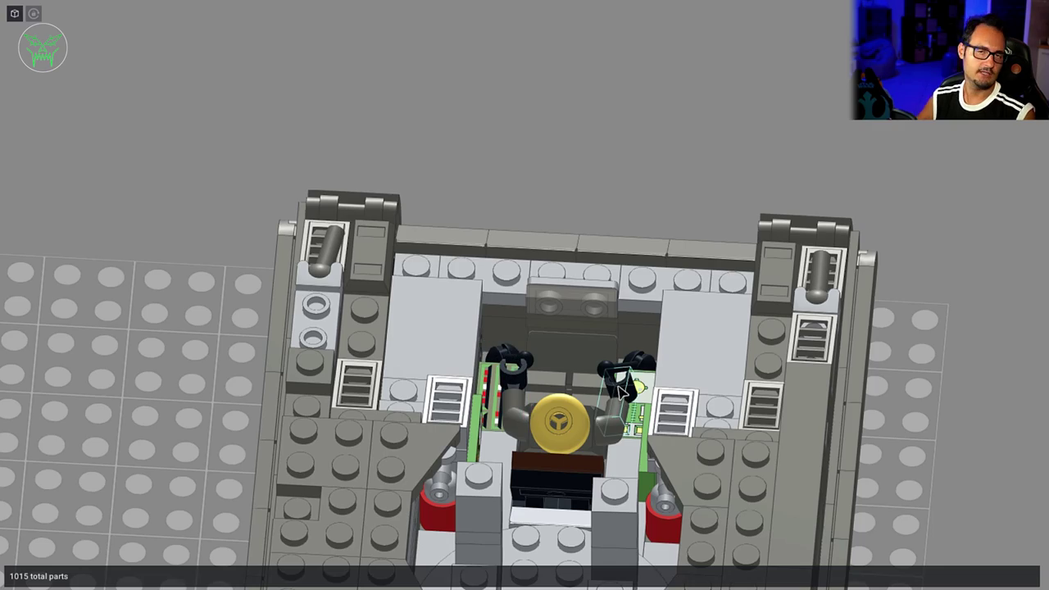
# Show the hidden roof and turret parts again and examine the driver through the open front hatch and the whole vehicle
pyautogui.moveTo(641, 392); pyautogui.dragTo(475, 382)
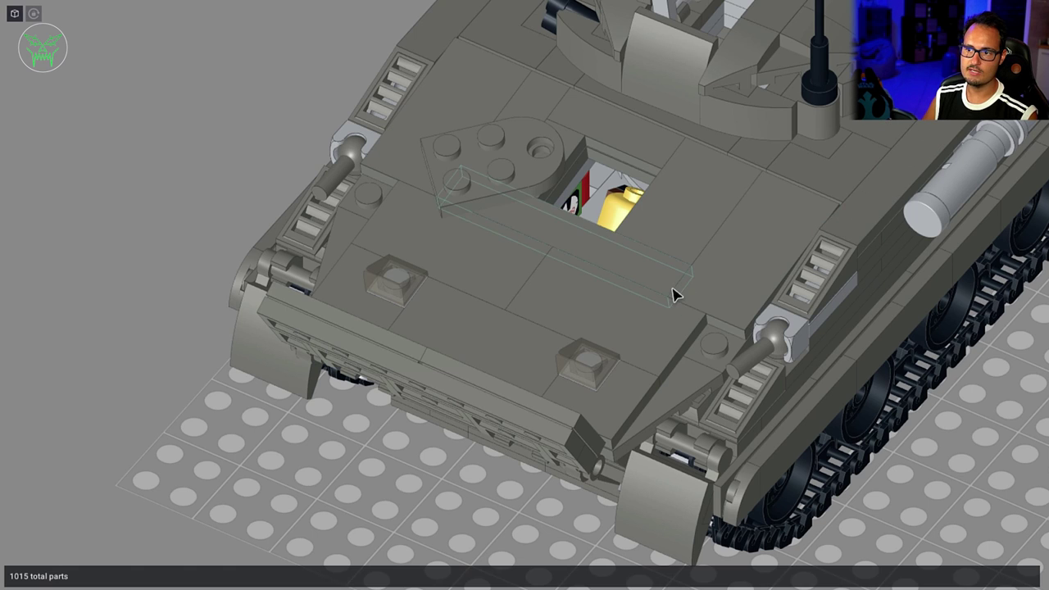
pyautogui.moveTo(674, 292)
pyautogui.mouseDown()
pyautogui.moveTo(694, 288)
pyautogui.moveTo(655, 246)
pyautogui.mouseUp()
pyautogui.scroll(3, 635, 189)
pyautogui.moveTo(635, 189)
pyautogui.mouseDown()
pyautogui.moveTo(674, 213)
pyautogui.moveTo(440, 164)
pyautogui.moveTo(740, 254)
pyautogui.mouseUp()
pyautogui.scroll(5, 709, 263)
pyautogui.scroll(-3, 676, 266)
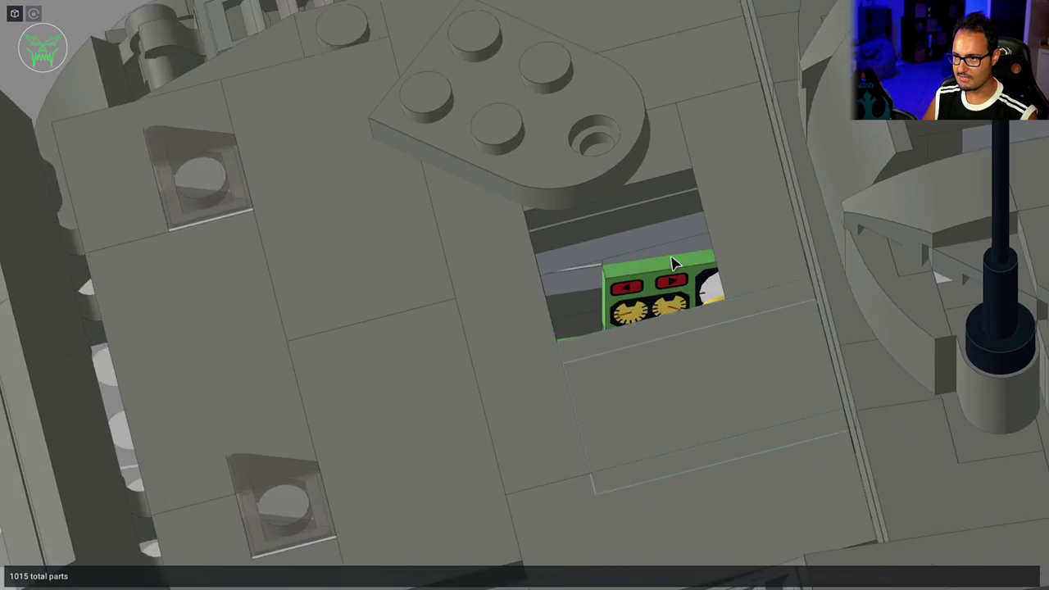
pyautogui.moveTo(675, 265)
pyautogui.mouseDown()
pyautogui.moveTo(806, 262)
pyautogui.moveTo(815, 271)
pyautogui.moveTo(792, 265)
pyautogui.mouseUp()
pyautogui.scroll(3, 418, 295)
pyautogui.scroll(-5, 418, 295)
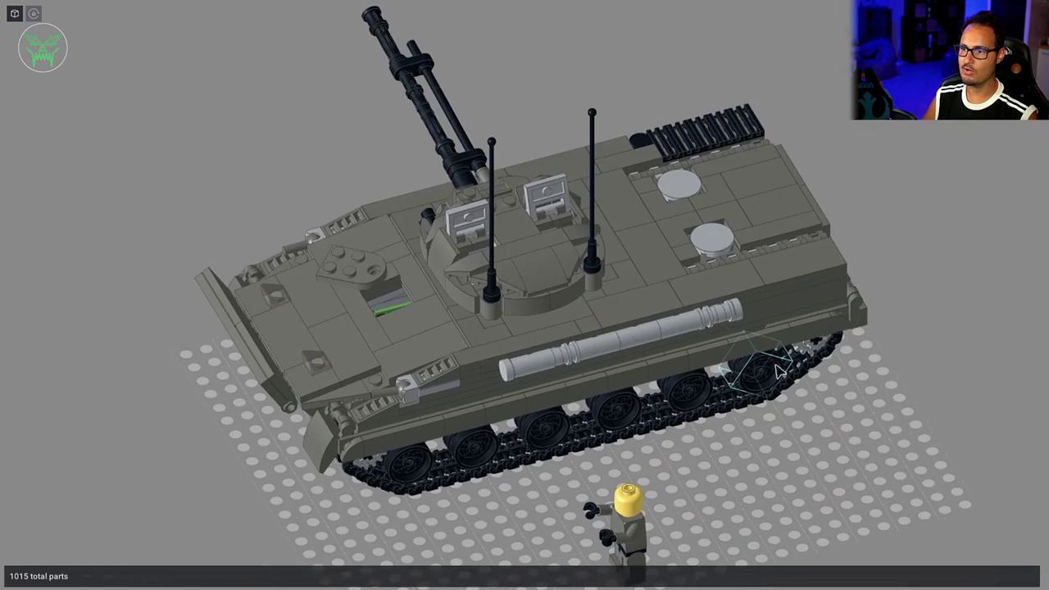
pyautogui.scroll(2, 787, 369)
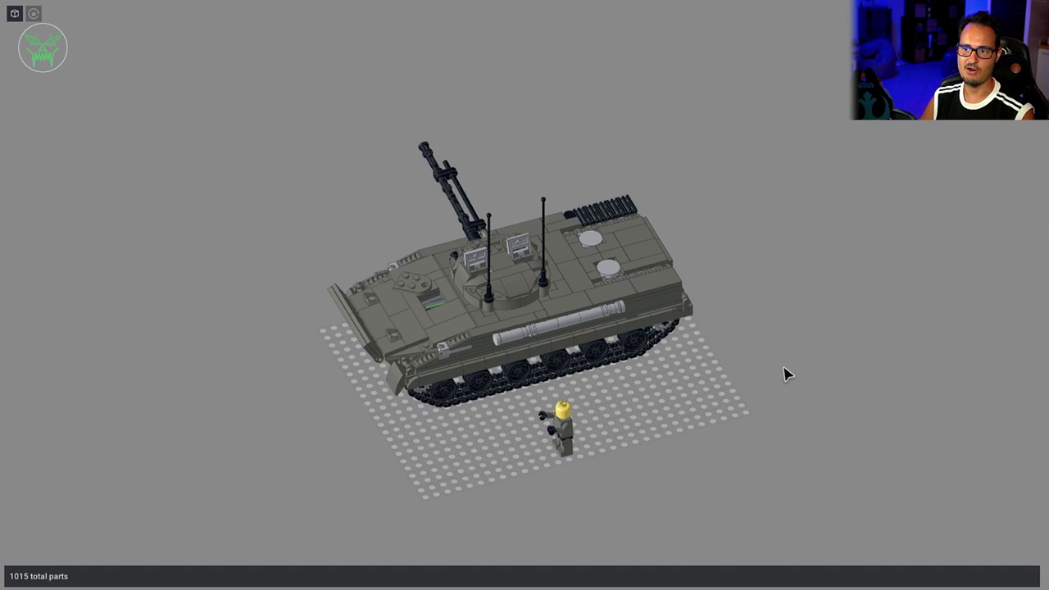